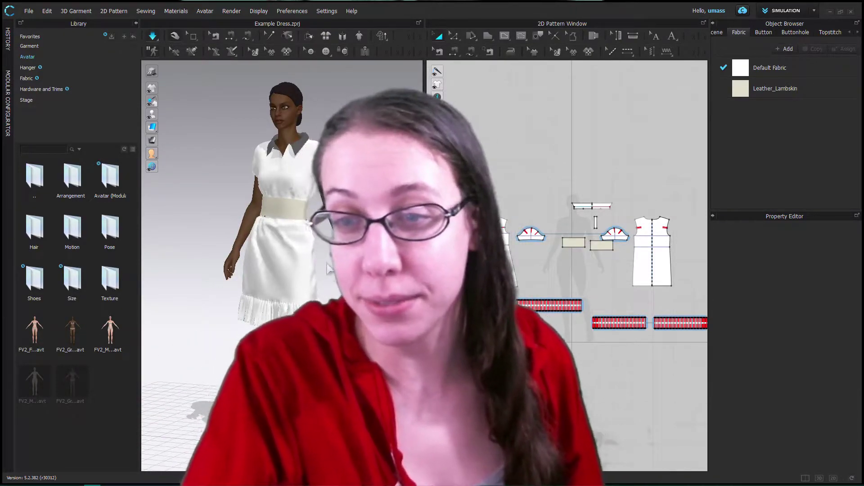
# - Inspect the dress on the avatar from the side, back and front, and check the belt pattern piece's properties
pyautogui.moveTo(299, 293); pyautogui.dragTo(311, 293, button='right')
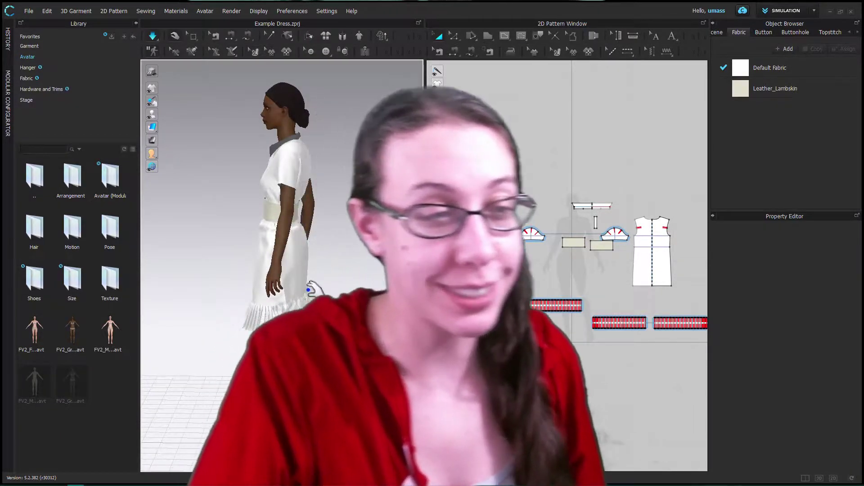
pyautogui.moveTo(289, 251); pyautogui.dragTo(293, 218, button='right')
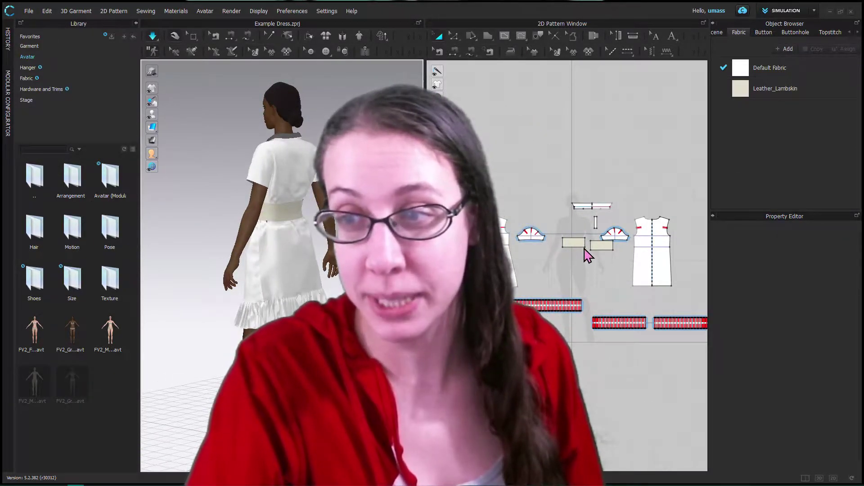
pyautogui.click(576, 244)
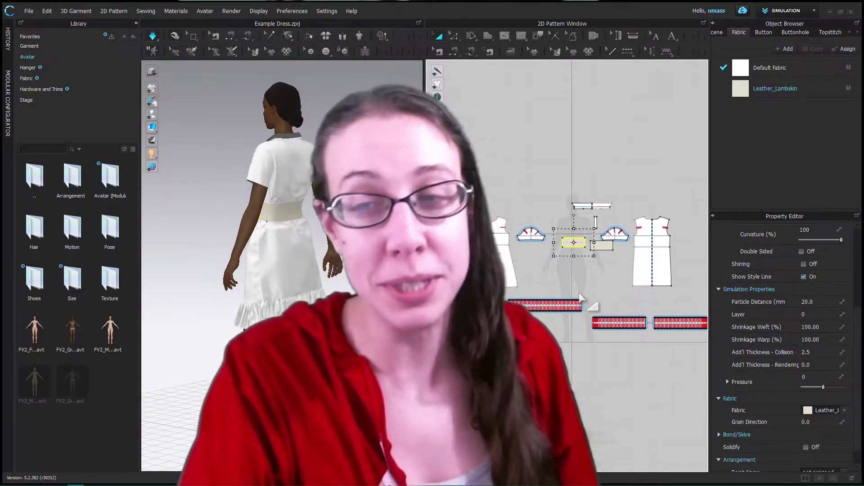
pyautogui.rightClick(532, 245)
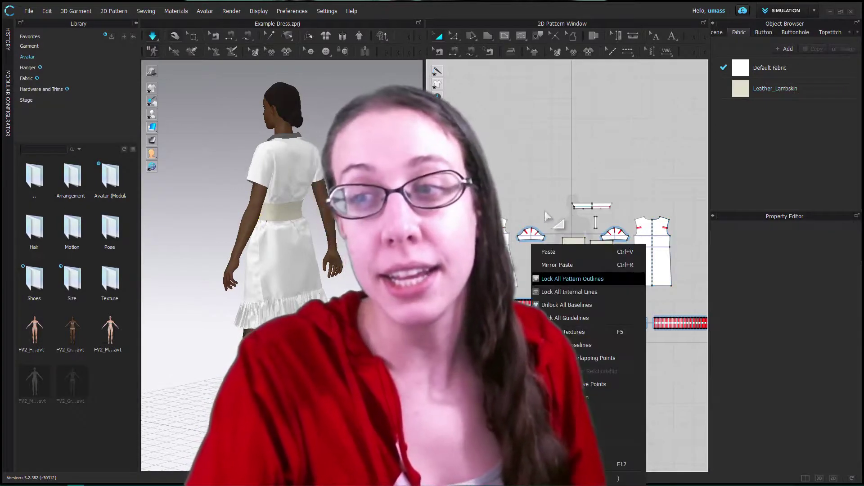
pyautogui.click(525, 261)
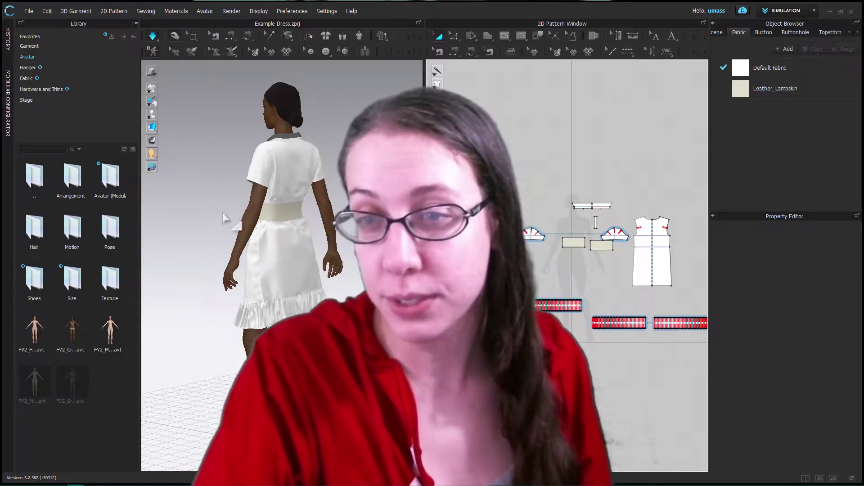
pyautogui.moveTo(173, 229); pyautogui.dragTo(239, 228, button='right')
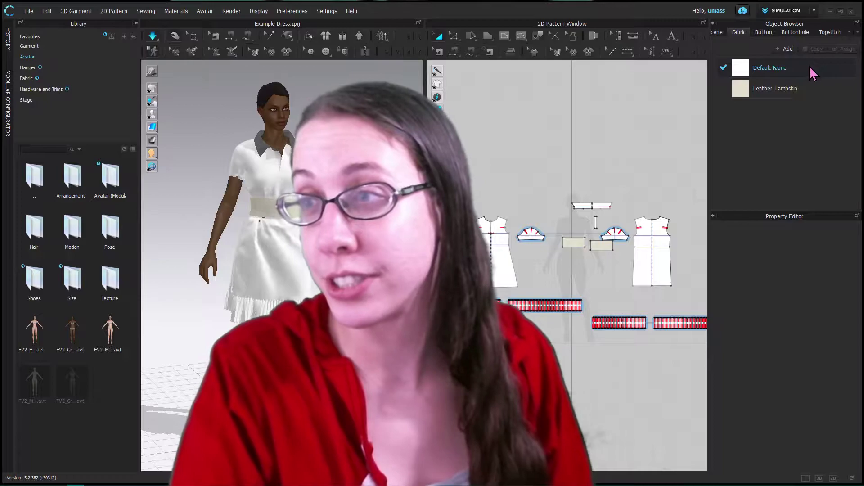
# - Add new fabrics to the fabric list, delete the surplus FABRIC 2 and select FABRIC 1
pyautogui.doubleClick(780, 62)
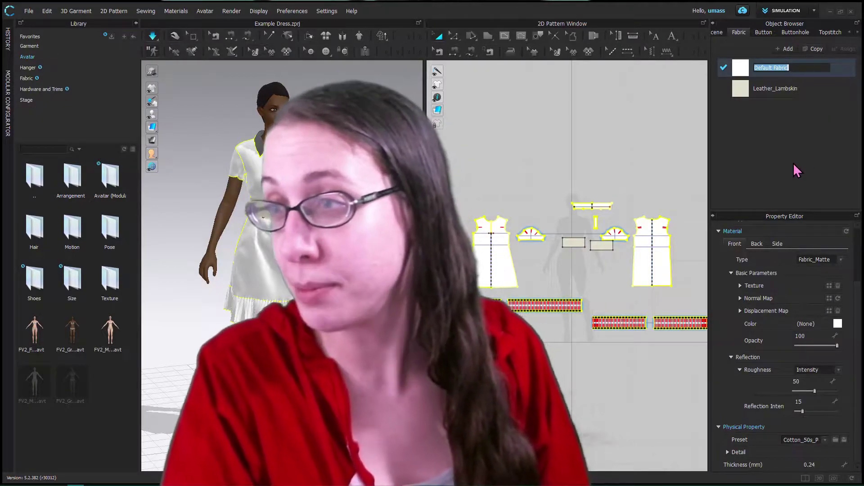
pyautogui.click(795, 165)
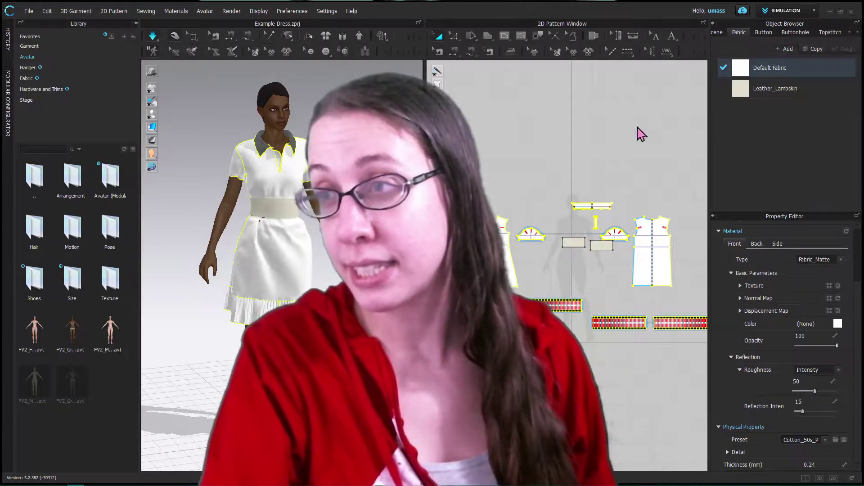
pyautogui.hotkey('ctrl', 'z')
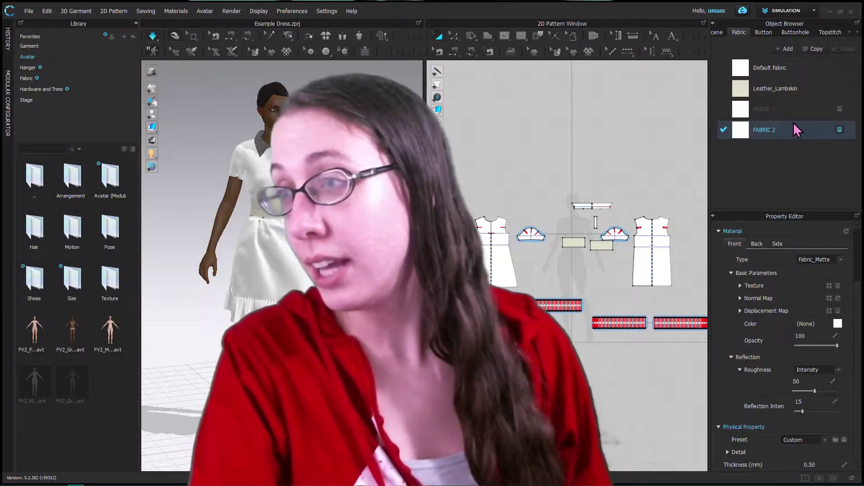
pyautogui.press('Delete')
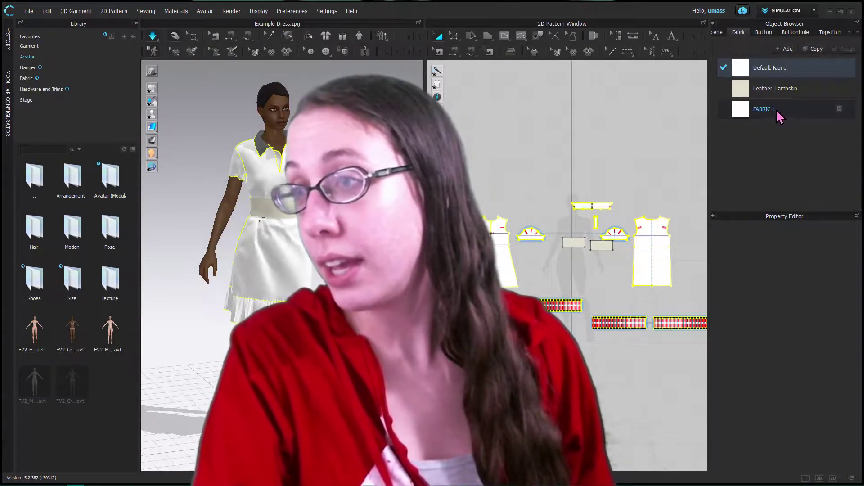
pyautogui.click(779, 112)
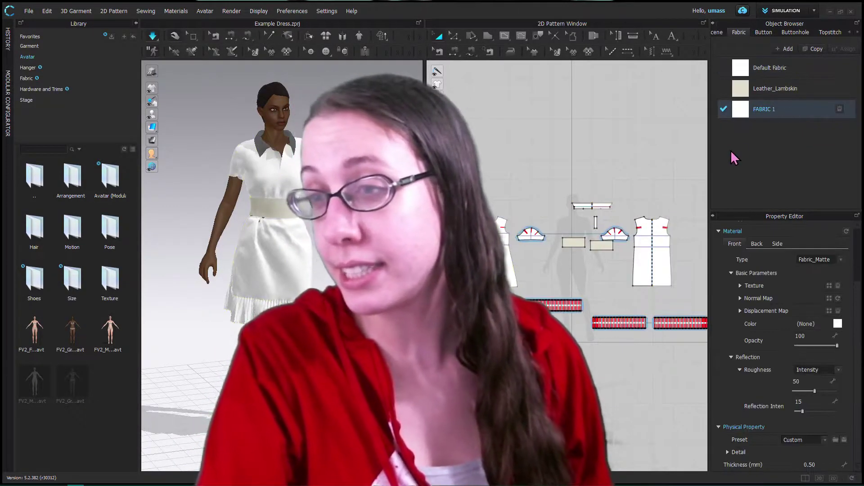
# - Assign FABRIC 1 to the collar pattern piece
pyautogui.click(604, 205)
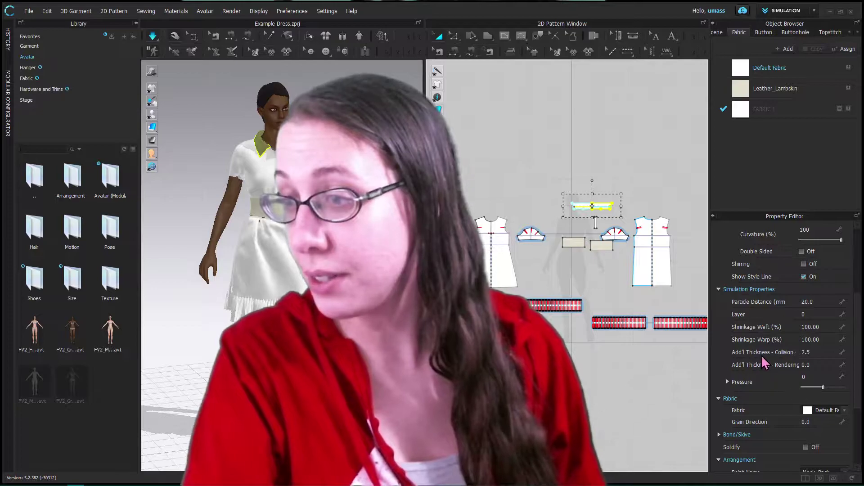
pyautogui.click(845, 411)
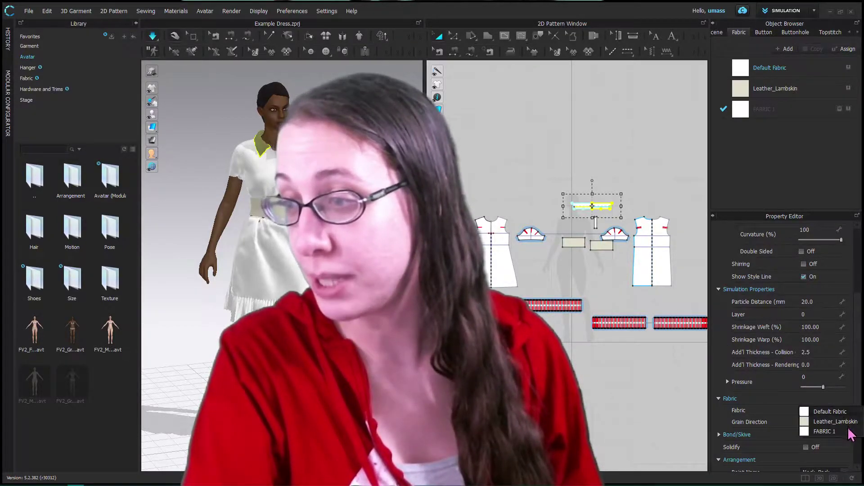
pyautogui.click(825, 431)
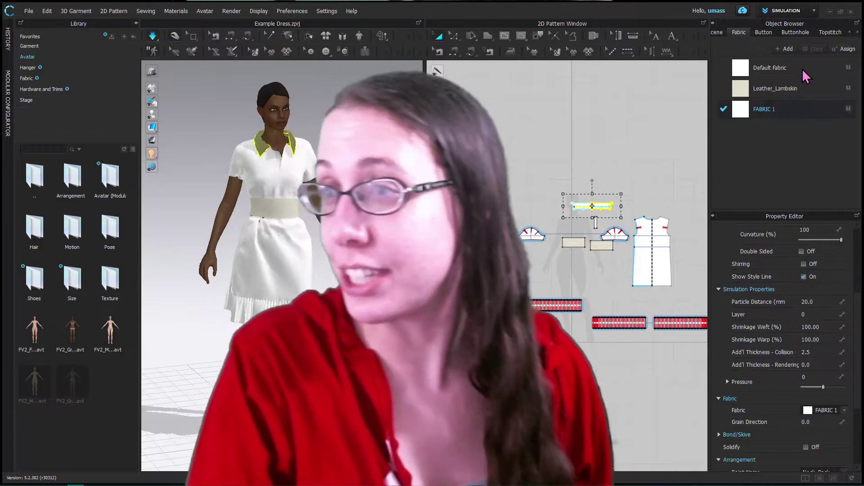
# - Select Default Fabric and collapse the Information section of its properties
pyautogui.click(804, 69)
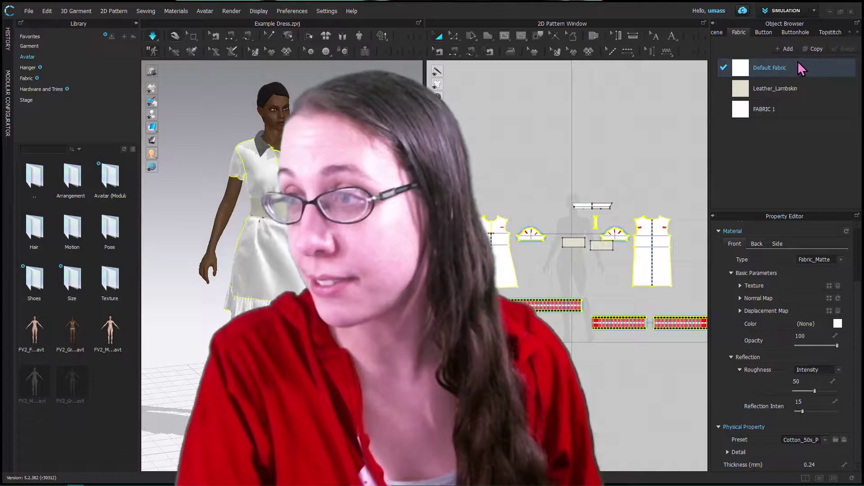
pyautogui.doubleClick(799, 67)
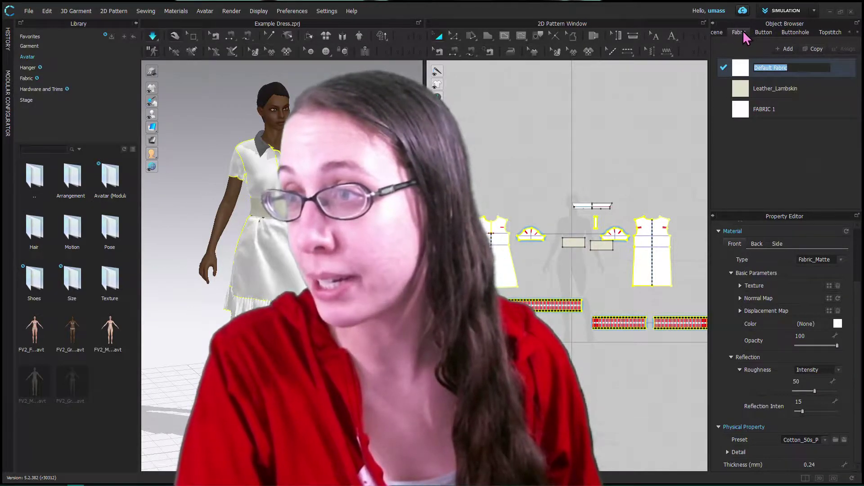
pyautogui.click(742, 32)
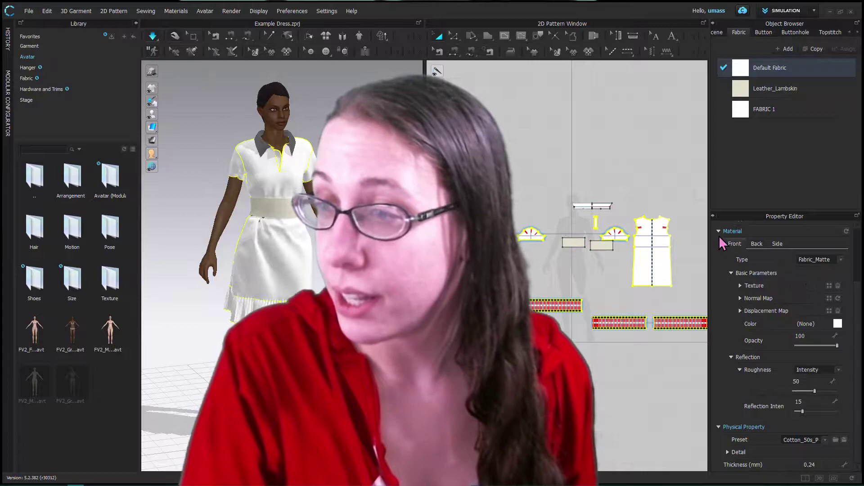
pyautogui.scroll(3, 739, 247)
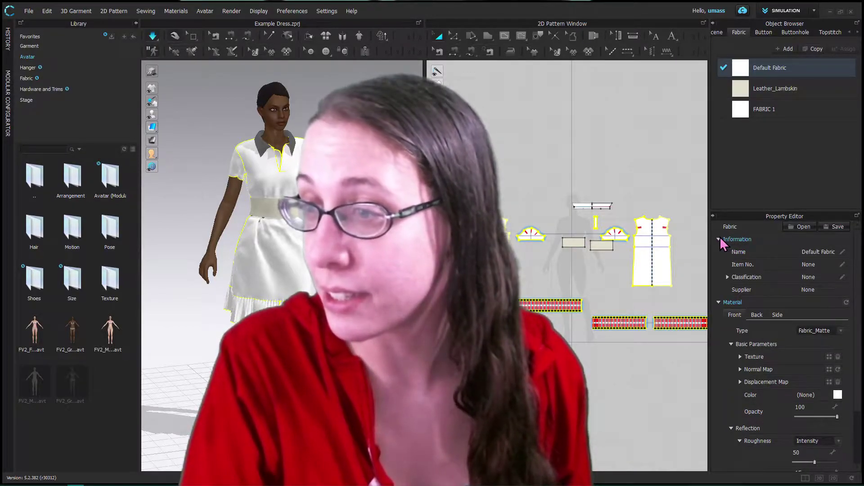
pyautogui.click(719, 239)
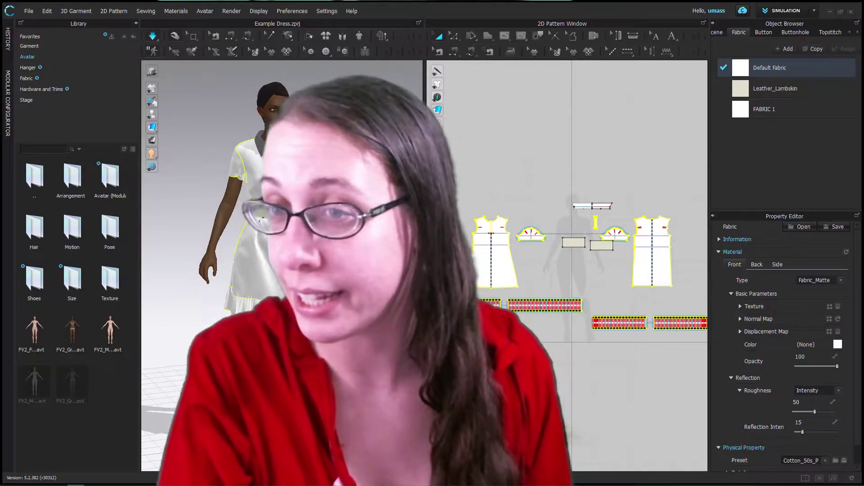
# - Start loading a texture image for Default Fabric and go to the Repeat Pattern\Indigo\Single Repeats folder
pyautogui.click(830, 307)
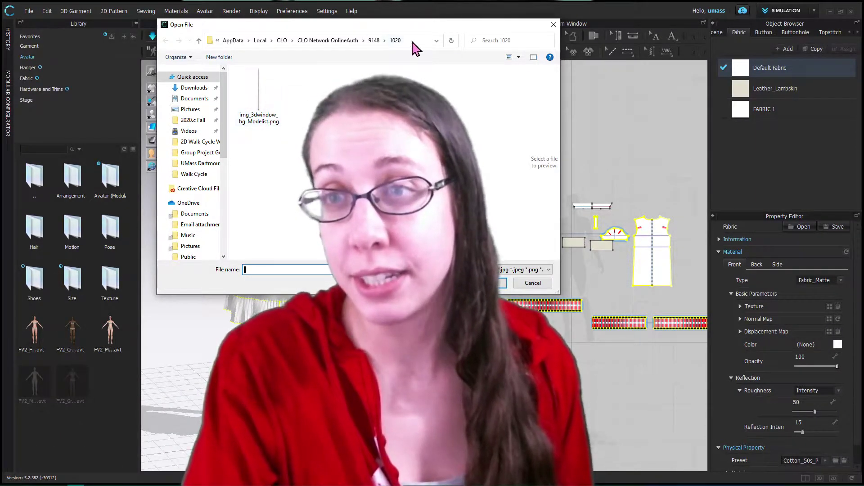
pyautogui.click(412, 42)
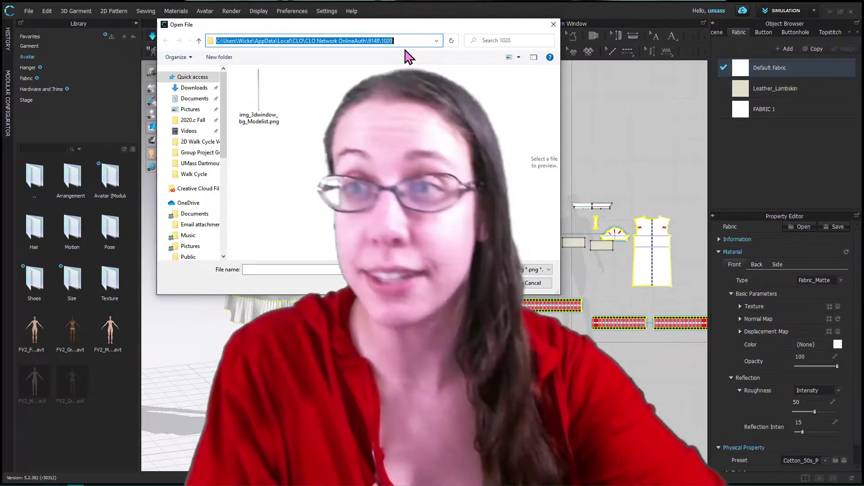
pyautogui.hotkey('ctrl', 'v')
pyautogui.moveTo(293, 38); pyautogui.dragTo(130, 33)
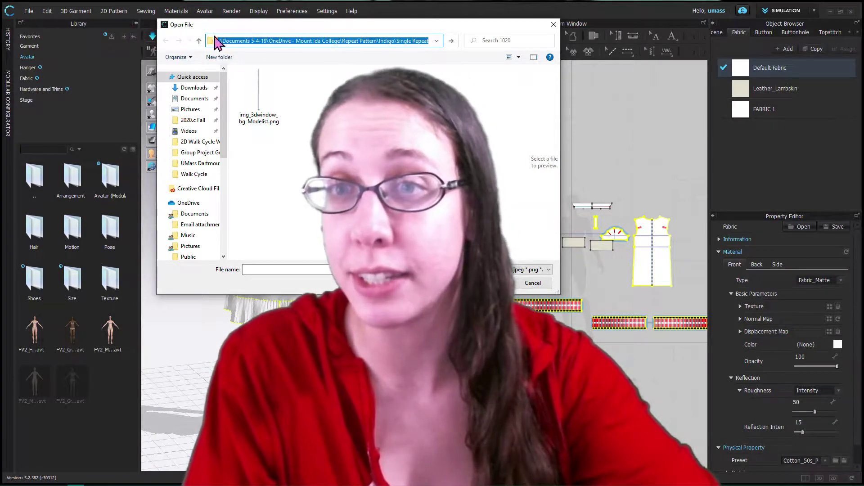
pyautogui.click(301, 40)
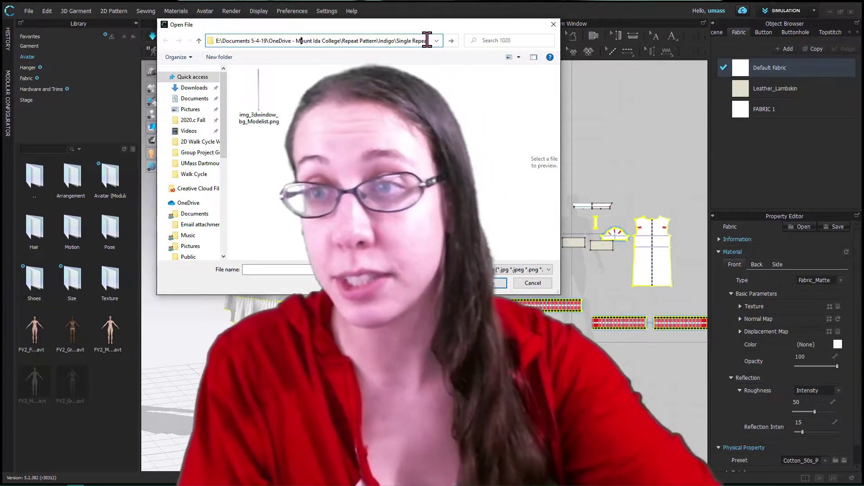
pyautogui.press('Right')
pyautogui.press('Right')
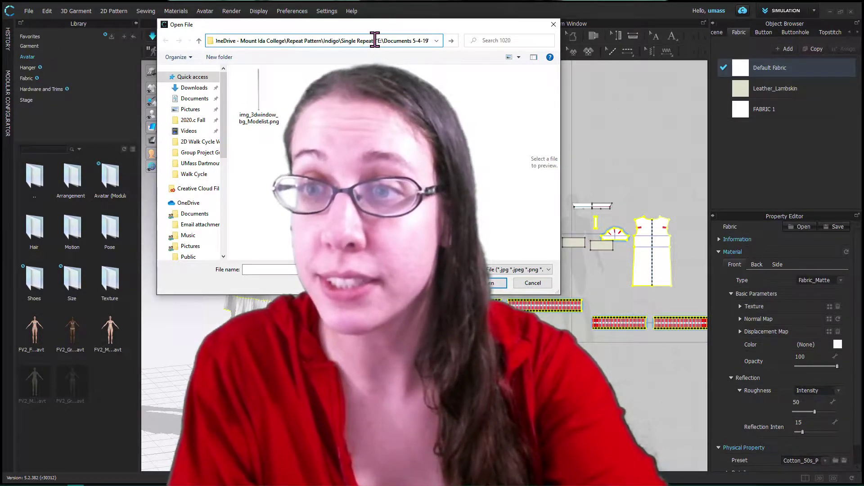
pyautogui.hotkey('ctrl', 'a')
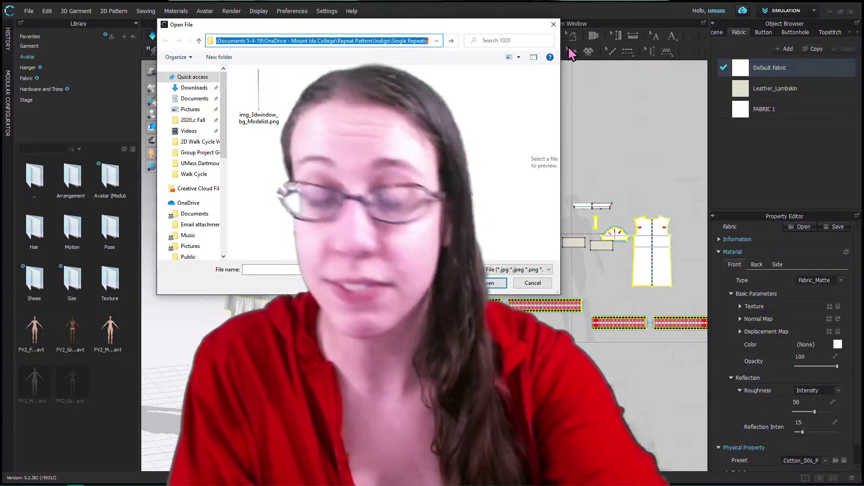
pyautogui.press('Right')
pyautogui.press('BackSpace')
pyautogui.hotkey('ctrl', 'a')
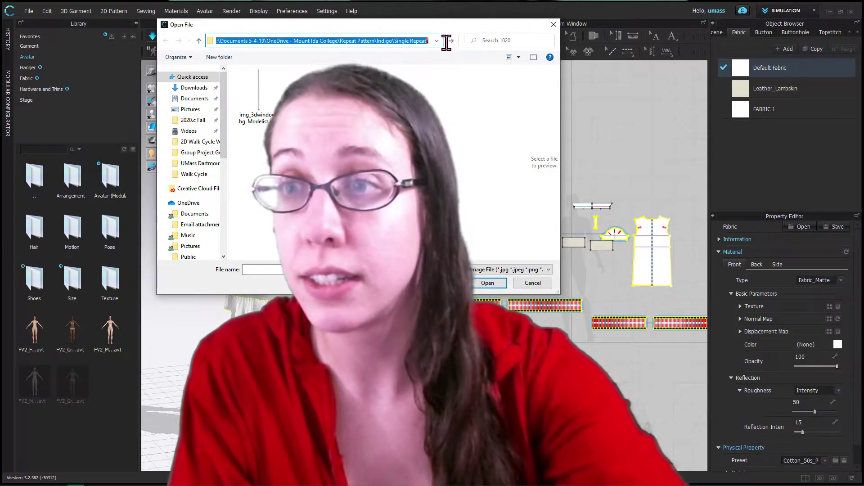
pyautogui.press('Return')
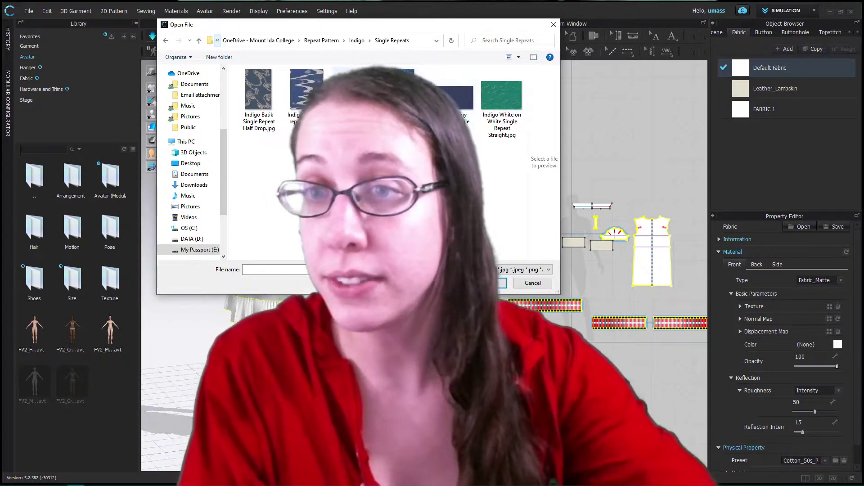
# - Apply Indigo Batik Single Repeat Half Drop.jpg as the texture of Default Fabric
pyautogui.click(267, 112)
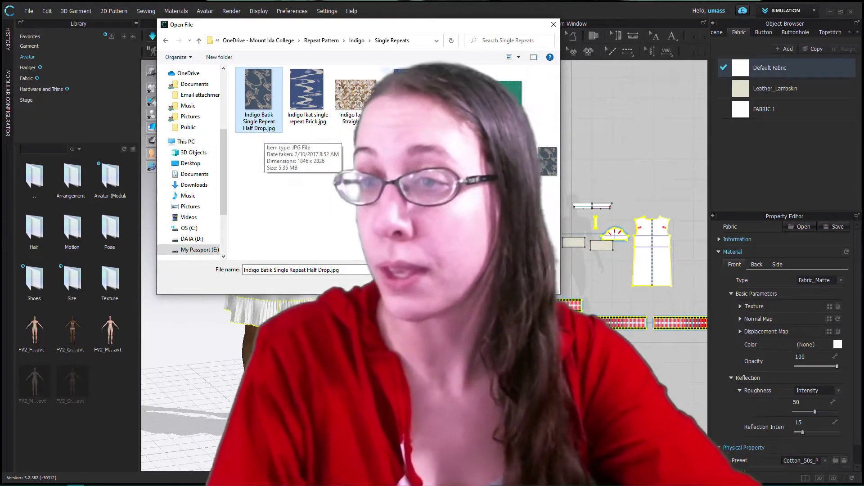
pyautogui.click(519, 94)
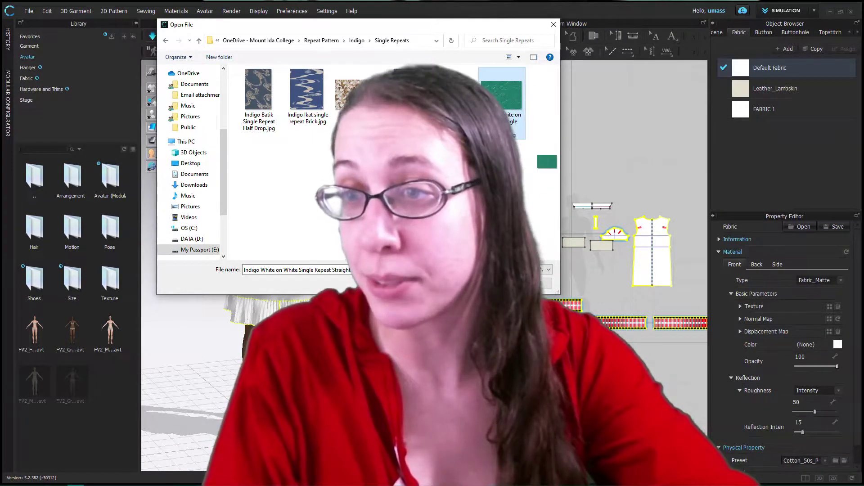
pyautogui.click(251, 84)
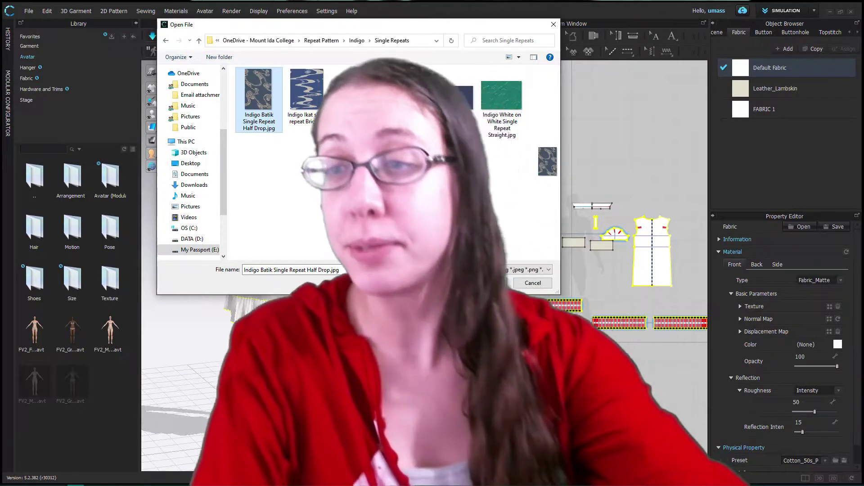
pyautogui.click(488, 283)
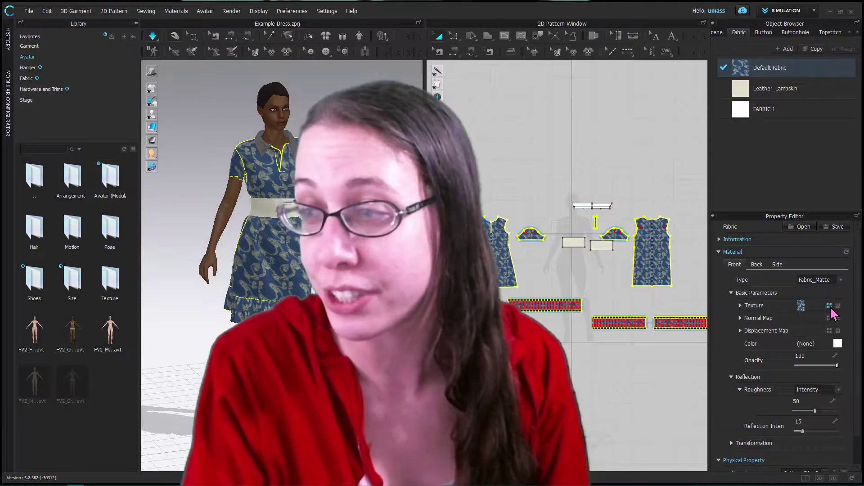
# - Examine the batik print on the skirt up close and expand the Texture settings of Default Fabric
pyautogui.scroll(-2, 255, 281)
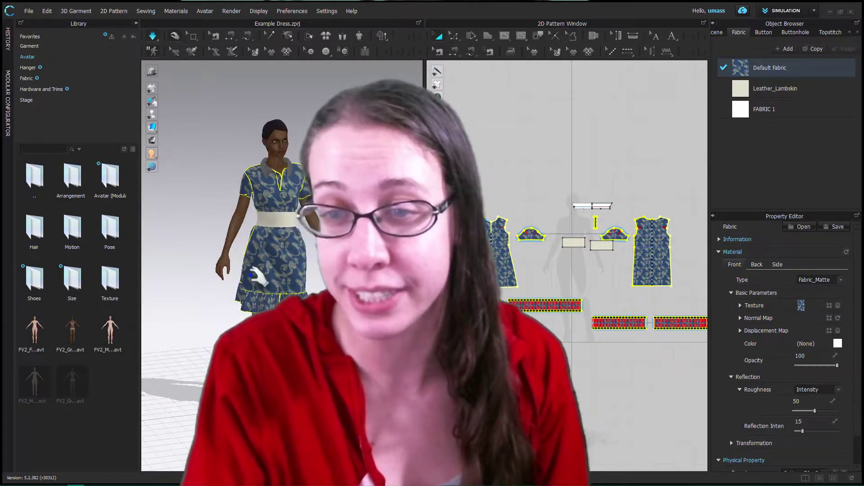
pyautogui.scroll(2, 255, 275)
pyautogui.scroll(4, 262, 284)
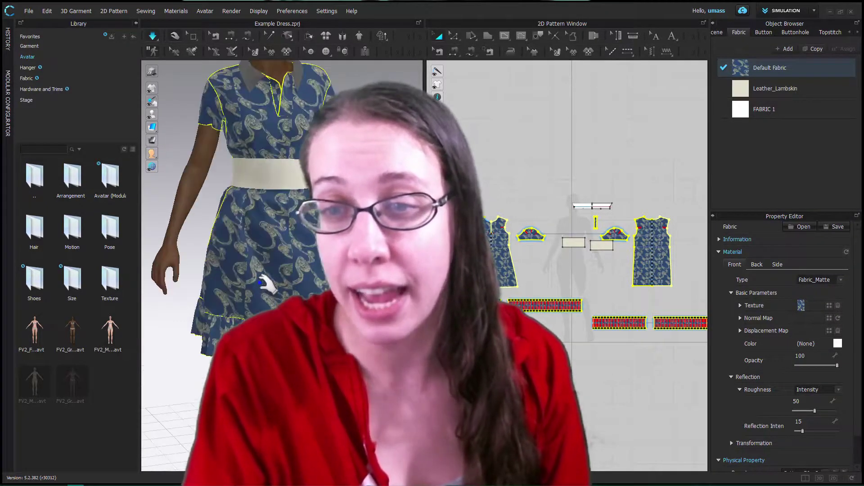
pyautogui.scroll(2, 266, 281)
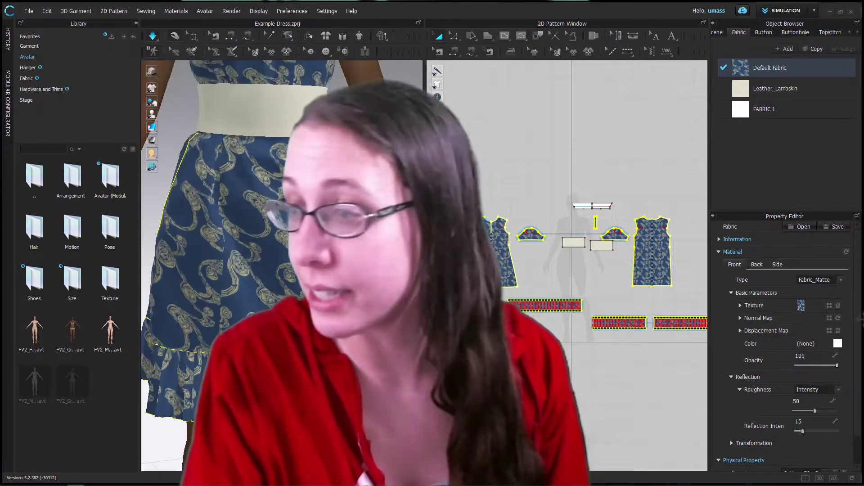
pyautogui.click(740, 305)
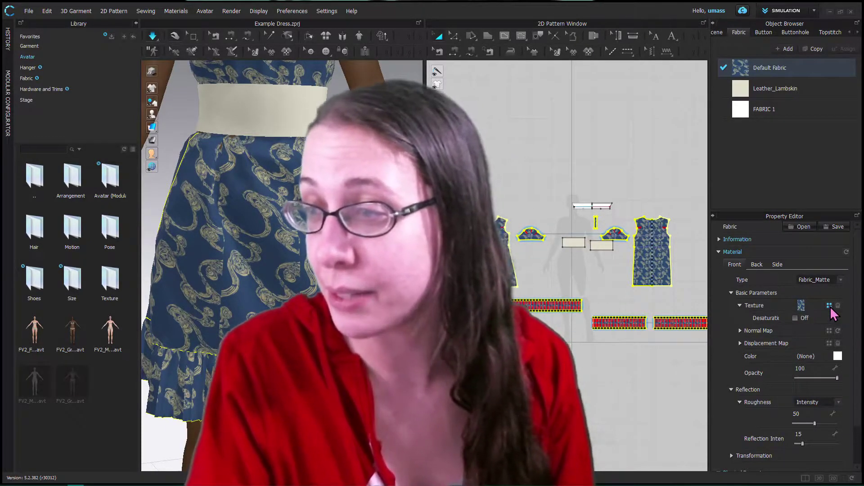
# - Replace the texture of Default Fabric with the Indigo layered image from the Single Repeats folder
pyautogui.hotkey('ctrl', 'o')
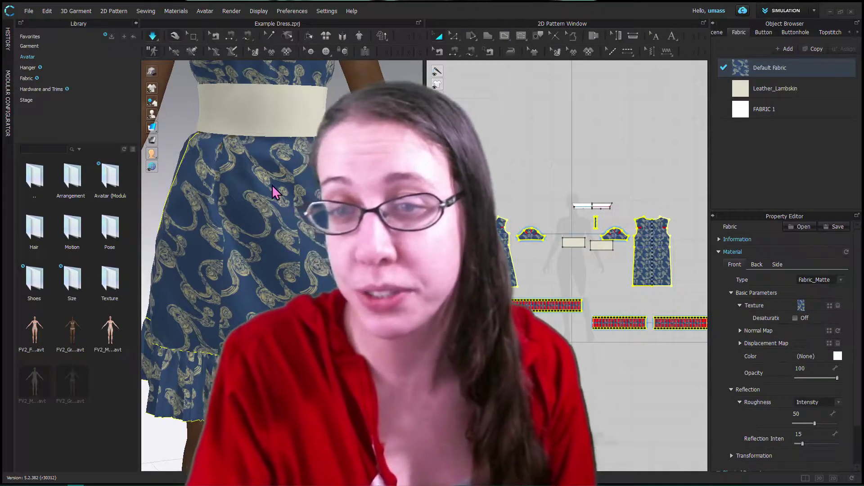
pyautogui.click(504, 135)
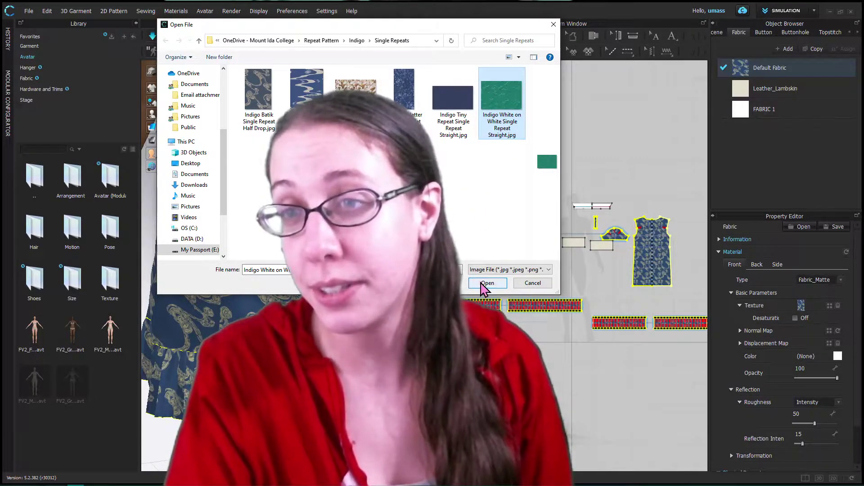
pyautogui.click(356, 88)
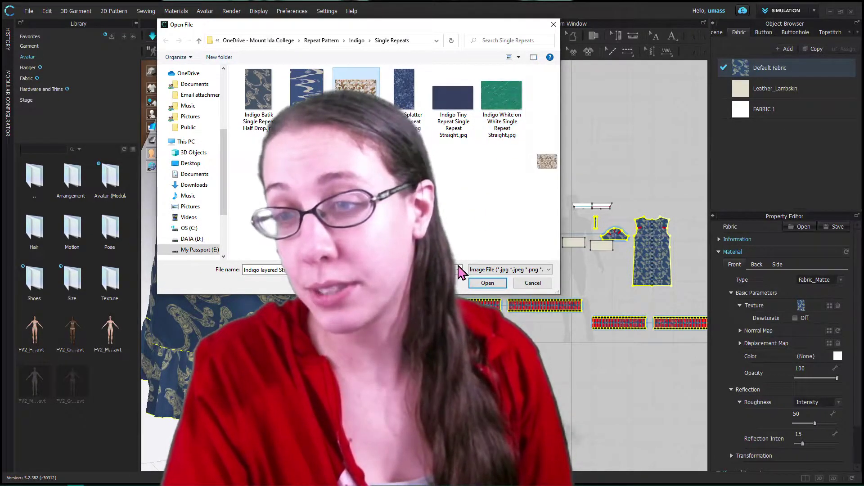
pyautogui.click(485, 283)
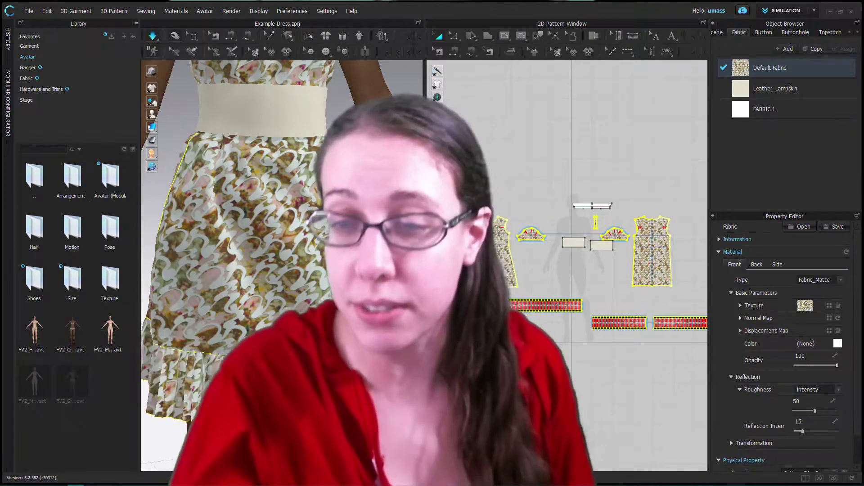
# - Examine the layered print on the skirt up close and on the dress as a whole
pyautogui.scroll(5, 282, 265)
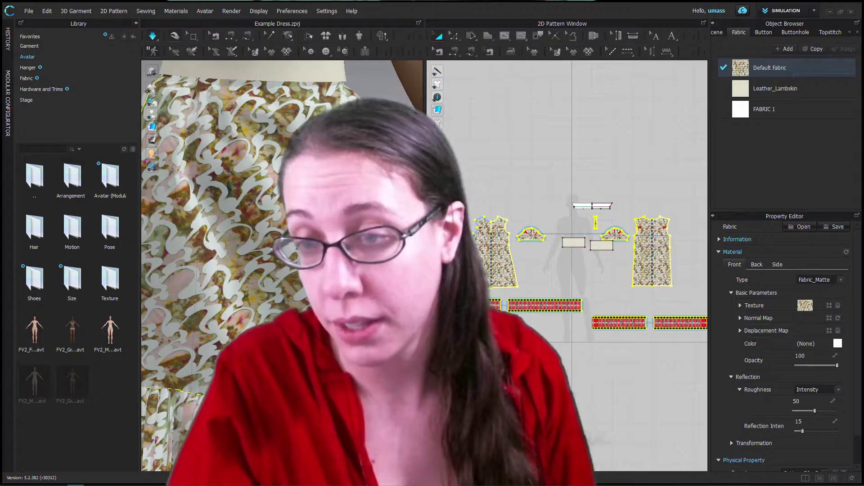
pyautogui.moveTo(282, 265); pyautogui.dragTo(271, 204, button='middle')
pyautogui.scroll(3, 282, 265)
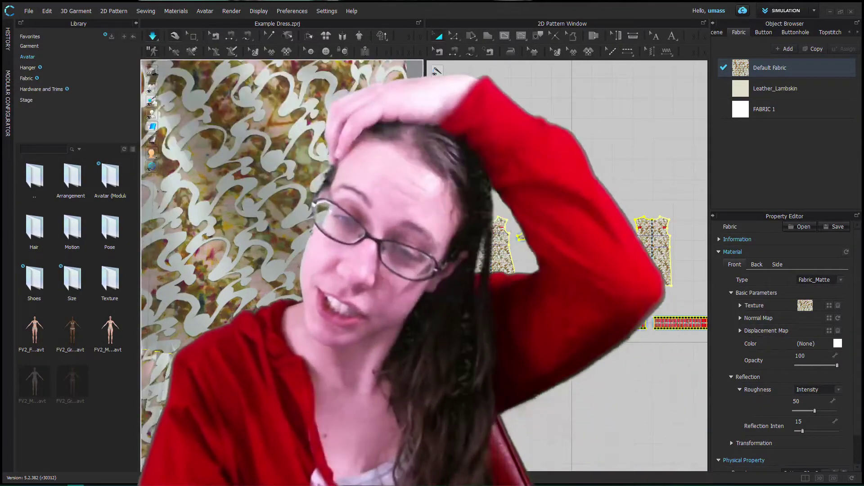
pyautogui.scroll(-3, 283, 265)
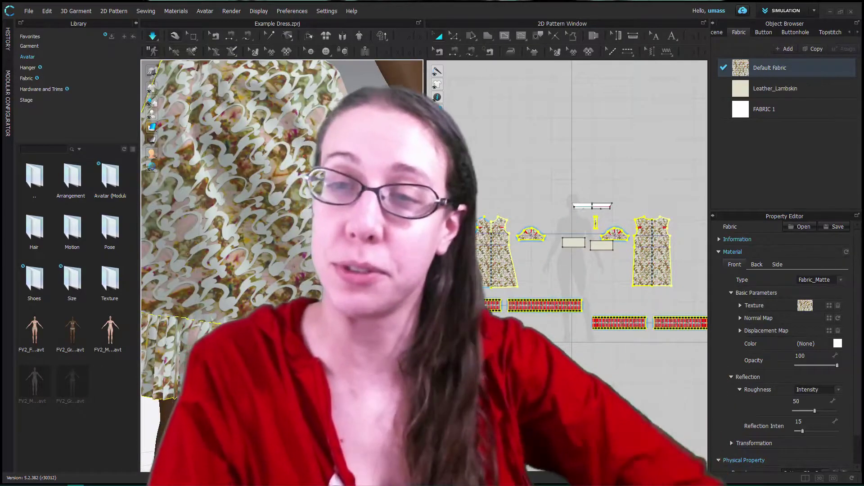
pyautogui.scroll(-3, 283, 266)
pyautogui.scroll(-1, 283, 265)
pyautogui.moveTo(282, 266); pyautogui.dragTo(286, 322, button='middle')
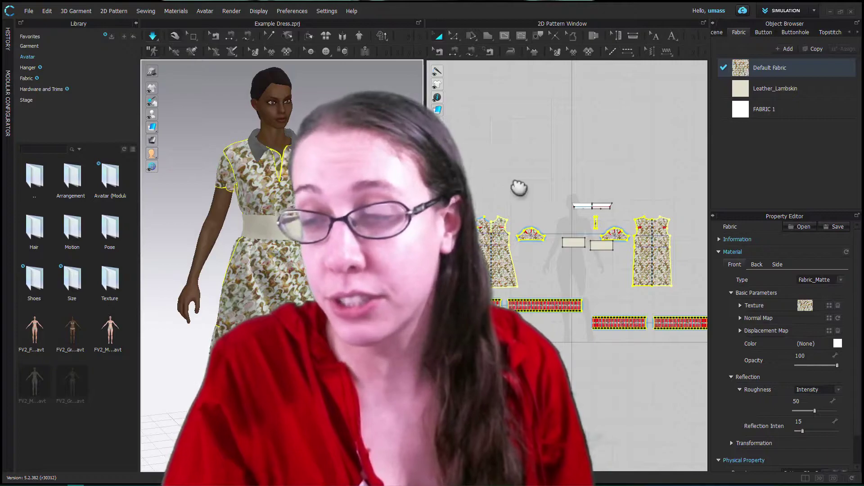
# - Select the collar piece and bring up the material settings of its fabric, FABRIC 1
pyautogui.click(594, 201)
pyautogui.click(595, 206)
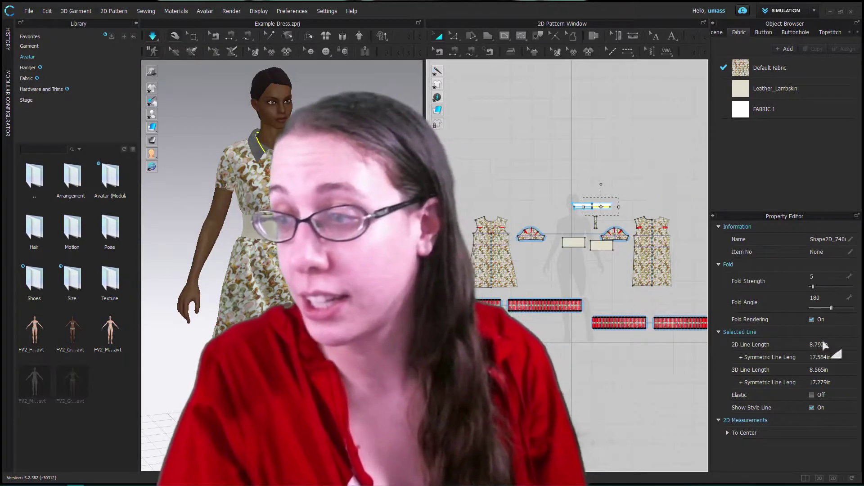
pyautogui.doubleClick(802, 110)
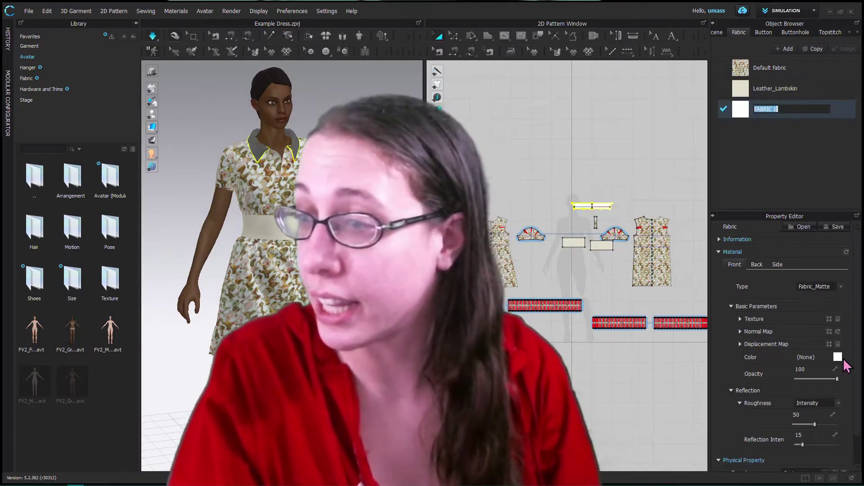
pyautogui.scroll(-1, 846, 394)
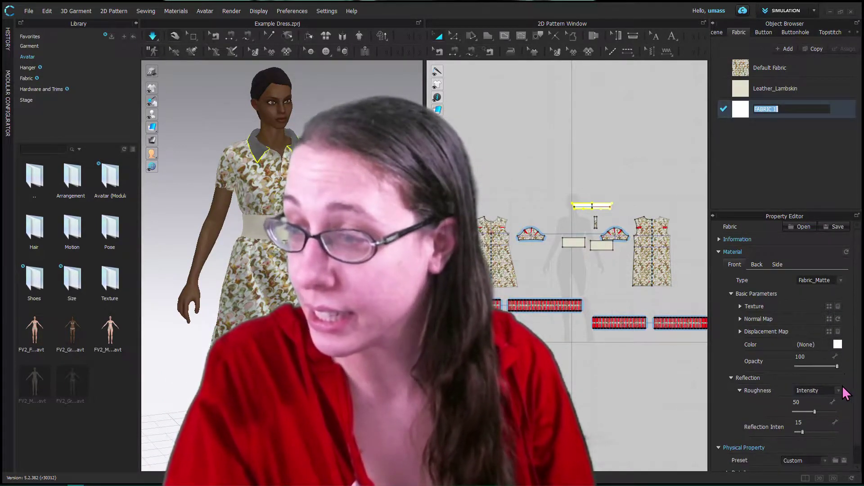
# - Turn off using the same material as the front for the back side of FABRIC 1 and check its front settings
pyautogui.click(757, 264)
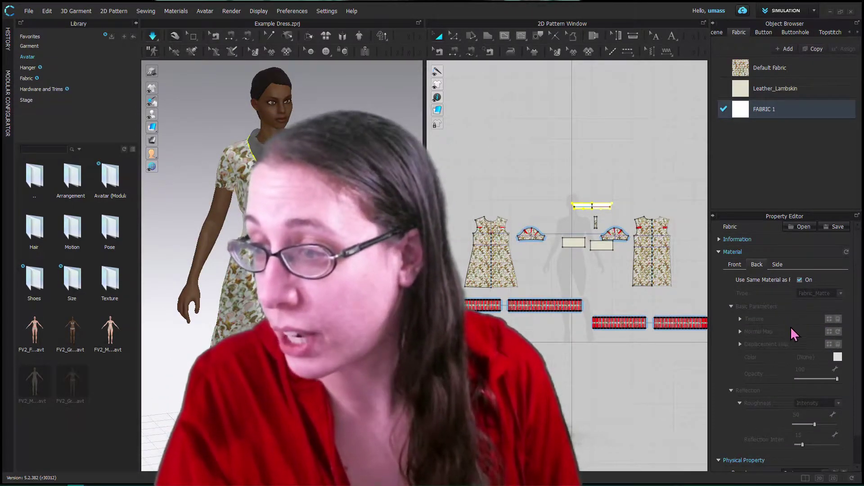
pyautogui.click(798, 281)
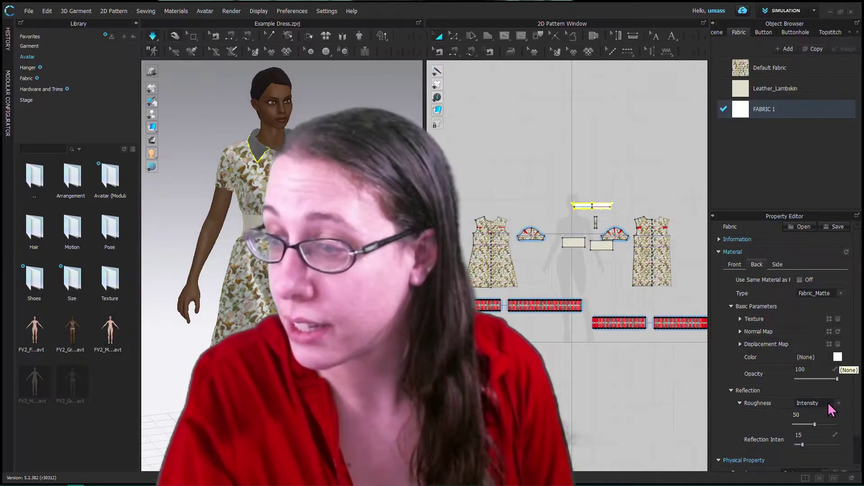
pyautogui.scroll(-1, 769, 426)
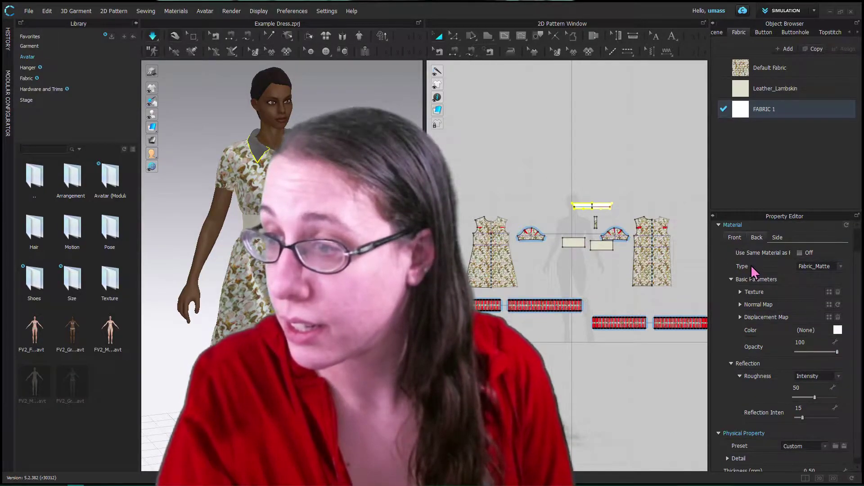
pyautogui.click(735, 239)
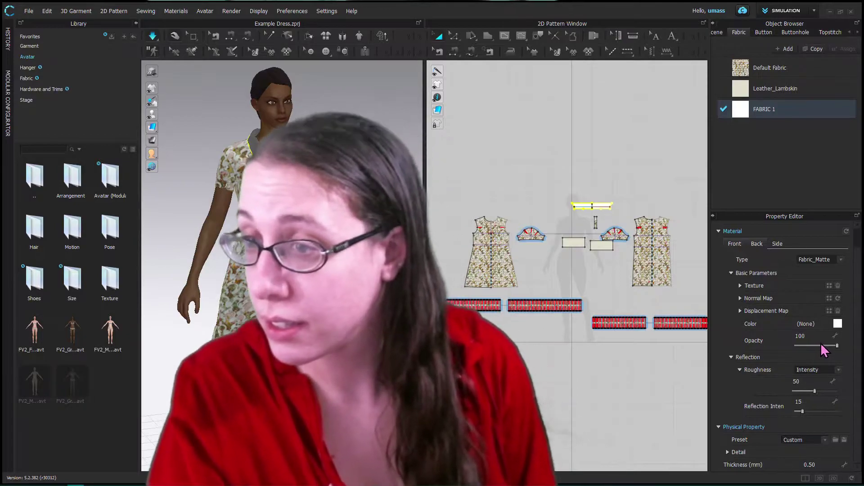
# - Set the back-side color of FABRIC 1 to Béchamel from the PANTONE FHI Polyester TSX palette and check the collar
pyautogui.click(757, 245)
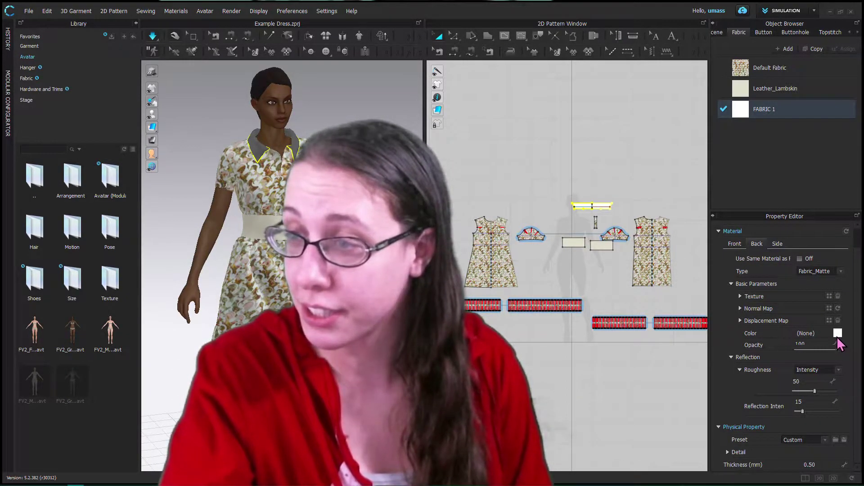
pyautogui.click(838, 334)
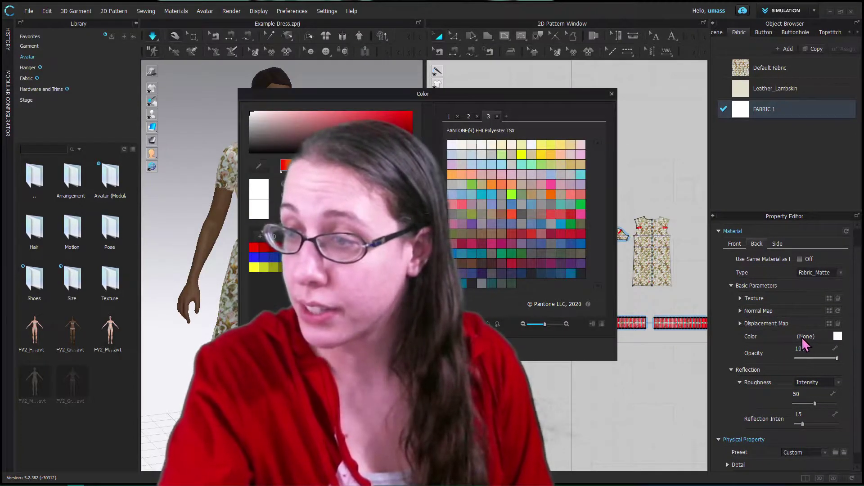
pyautogui.click(501, 144)
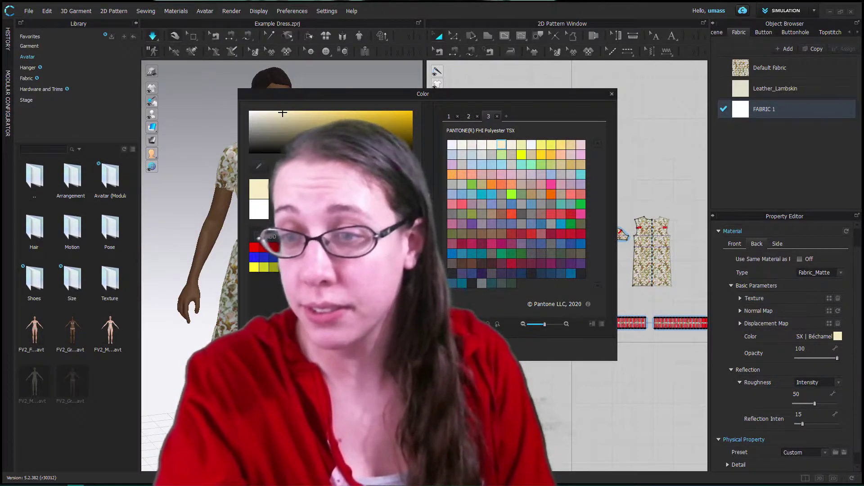
pyautogui.press('Return')
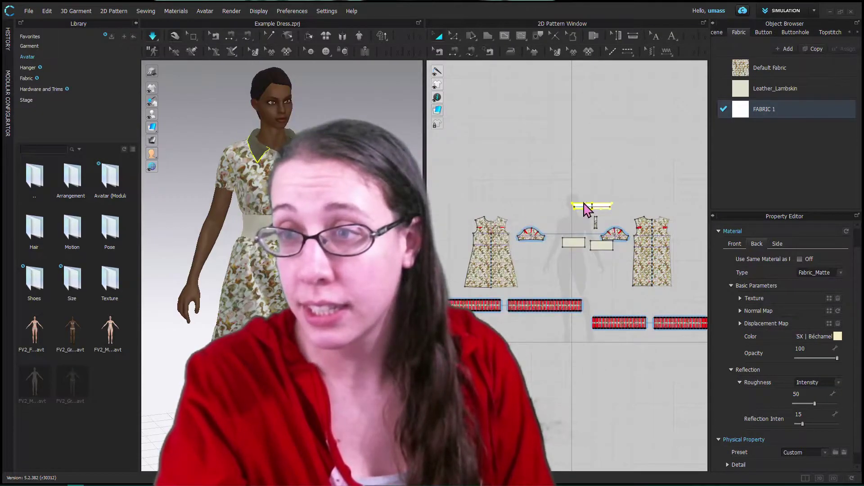
pyautogui.click(268, 157)
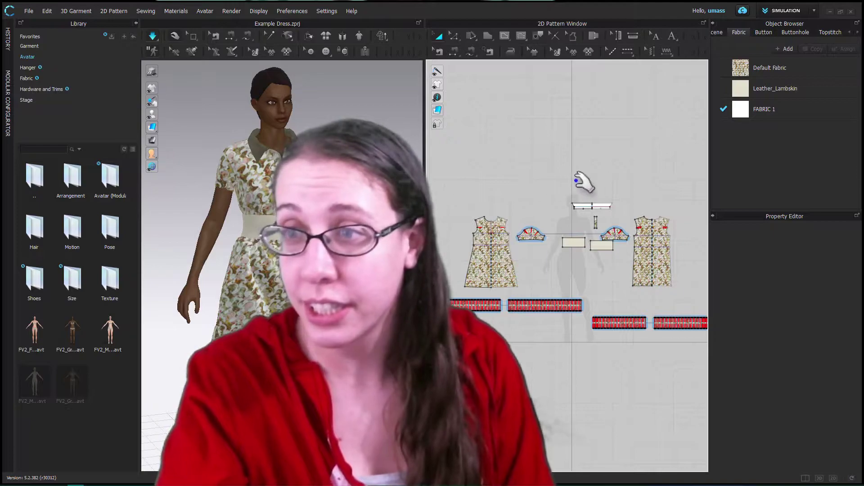
pyautogui.click(603, 206)
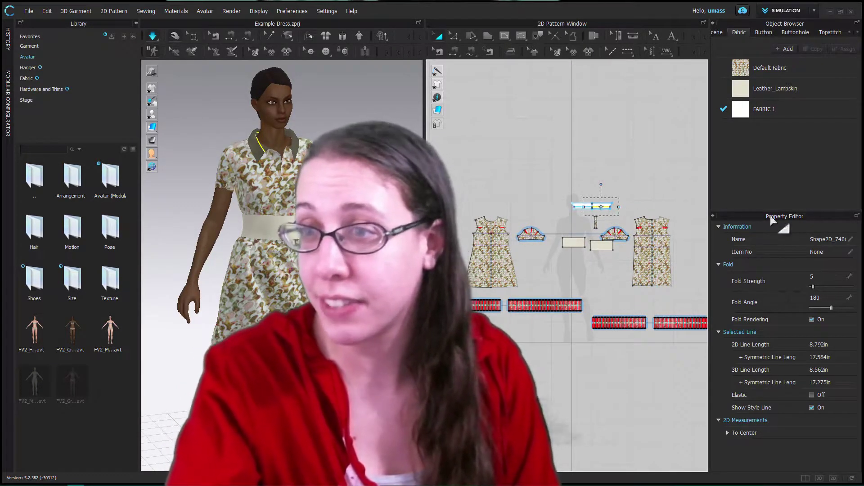
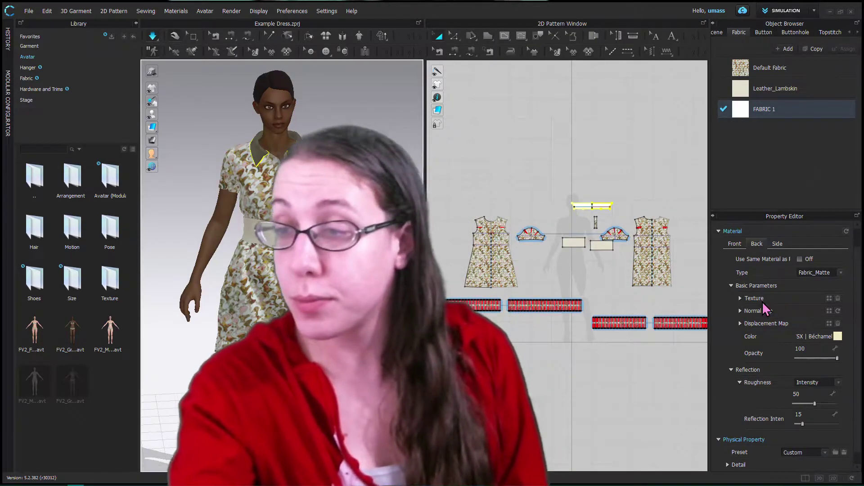
# - Switch from Simulation to Print Layout mode to show the Default Fabric pieces laid out on the fabric roll
pyautogui.click(813, 11)
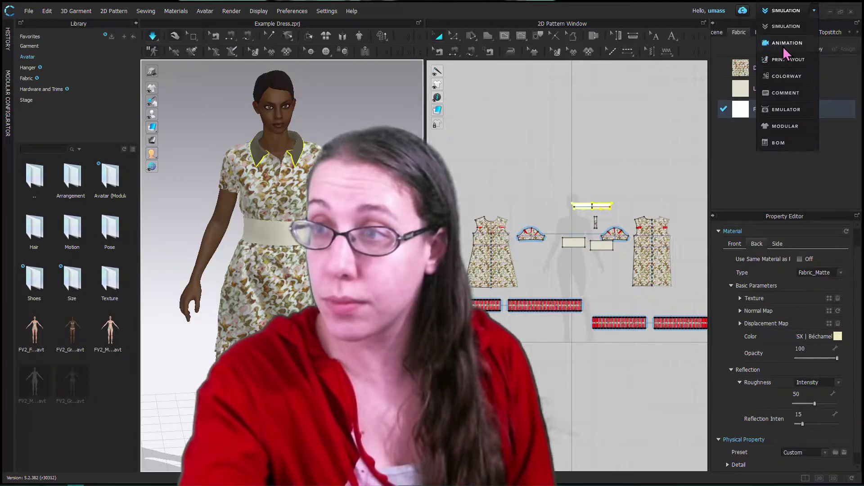
pyautogui.click(788, 26)
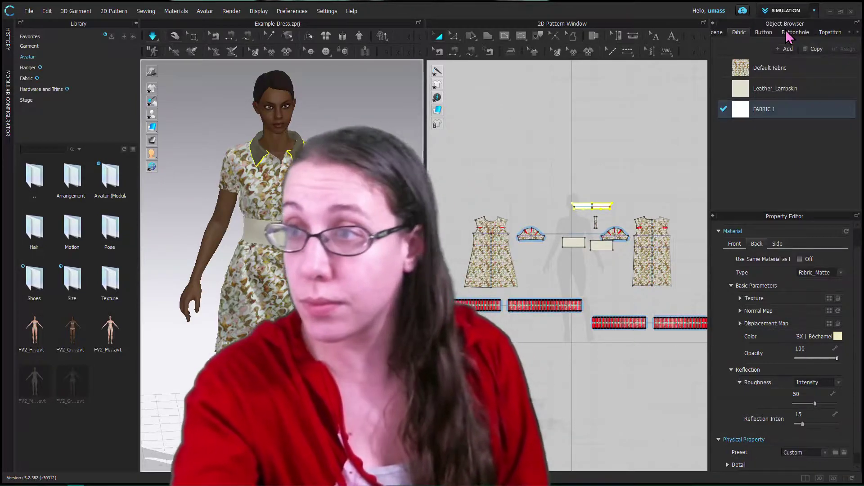
pyautogui.click(804, 13)
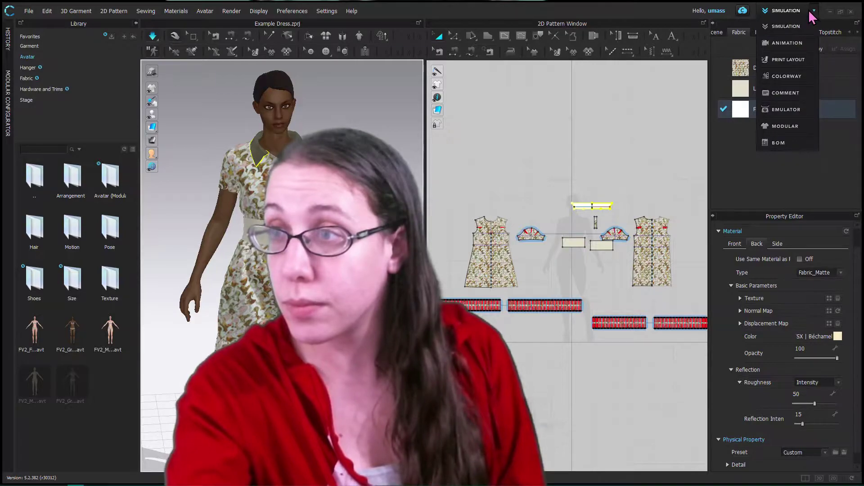
pyautogui.click(792, 59)
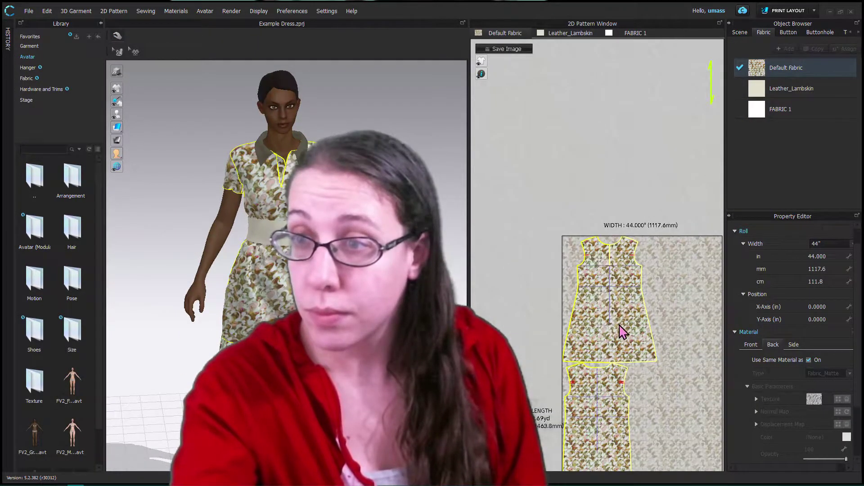
pyautogui.moveTo(681, 370); pyautogui.dragTo(635, 233, button='right')
pyautogui.moveTo(647, 369); pyautogui.dragTo(662, 320, button='middle')
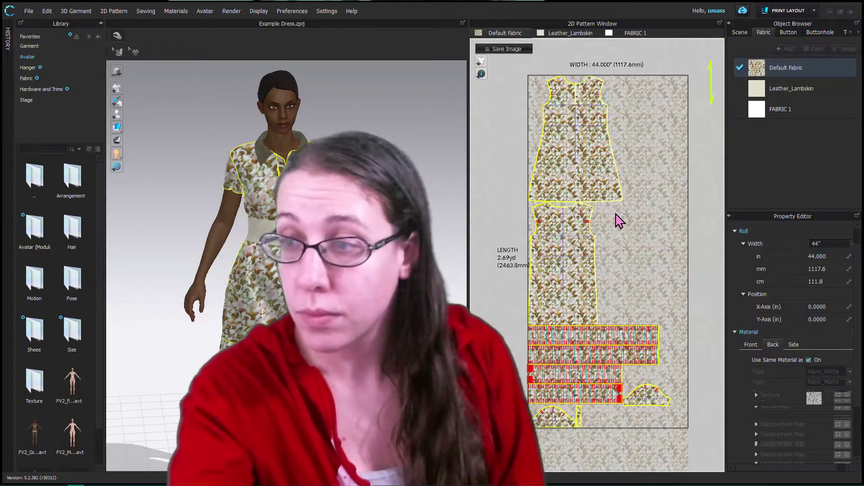
# - Try moving the narrower dress piece sideways across the fabric roll, and undo the move
pyautogui.moveTo(568, 211); pyautogui.dragTo(601, 209)
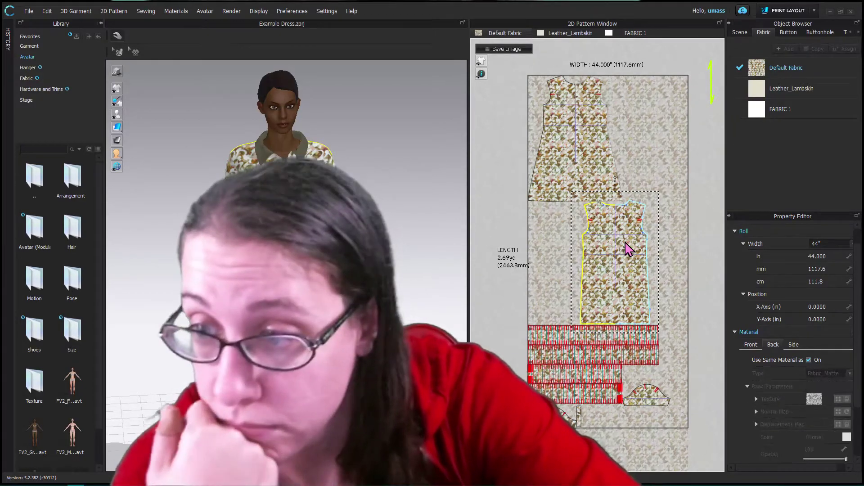
pyautogui.hotkey('ctrl', 'z')
pyautogui.hotkey('ctrl', 'z')
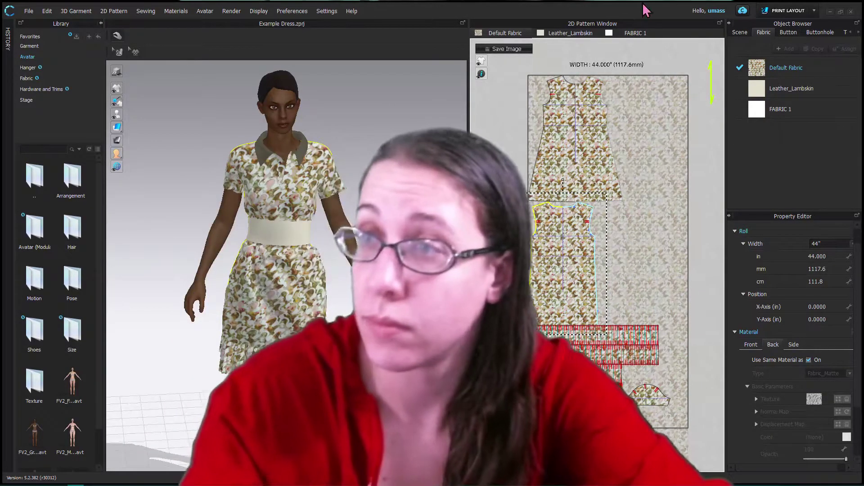
# - Return to Simulation mode and reopen Print Layout mode for the dress
pyautogui.click(788, 10)
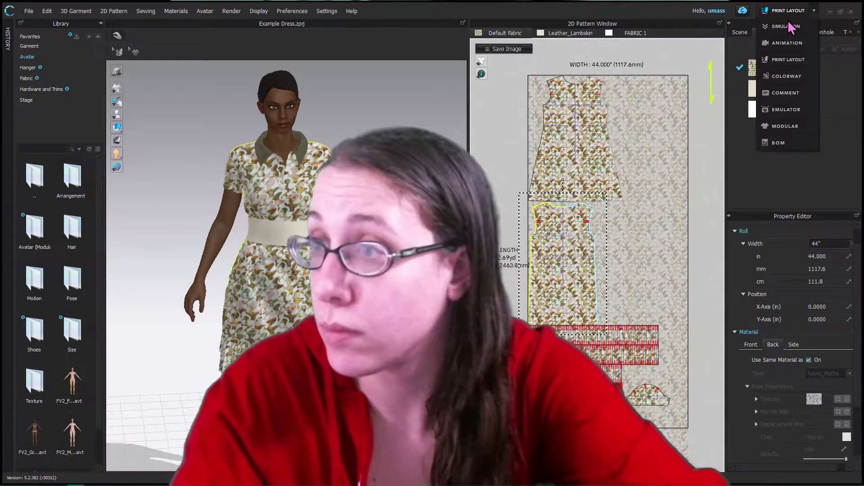
pyautogui.click(790, 24)
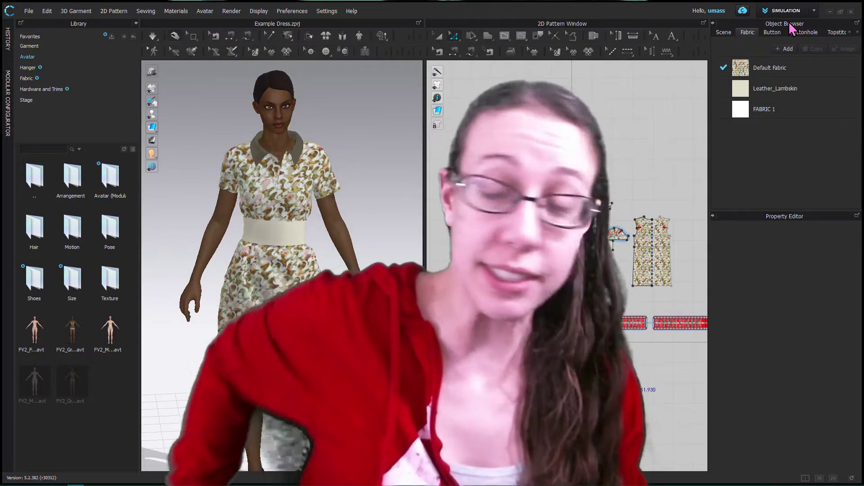
pyautogui.click(792, 11)
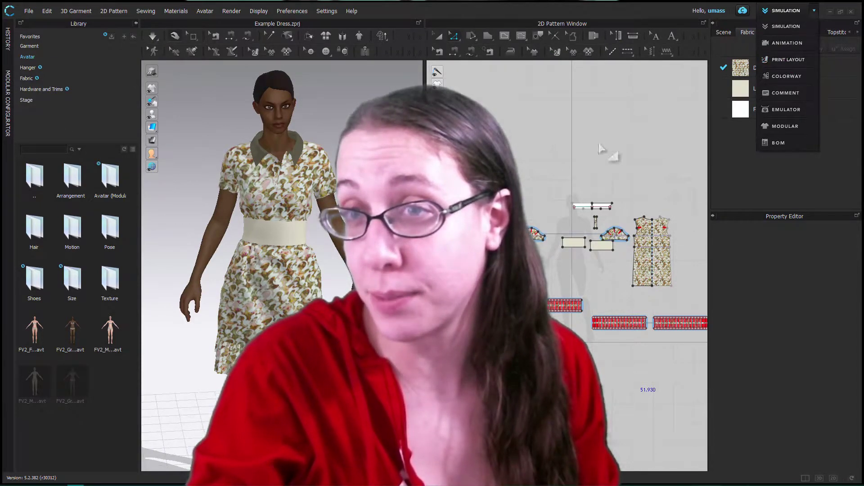
pyautogui.click(792, 63)
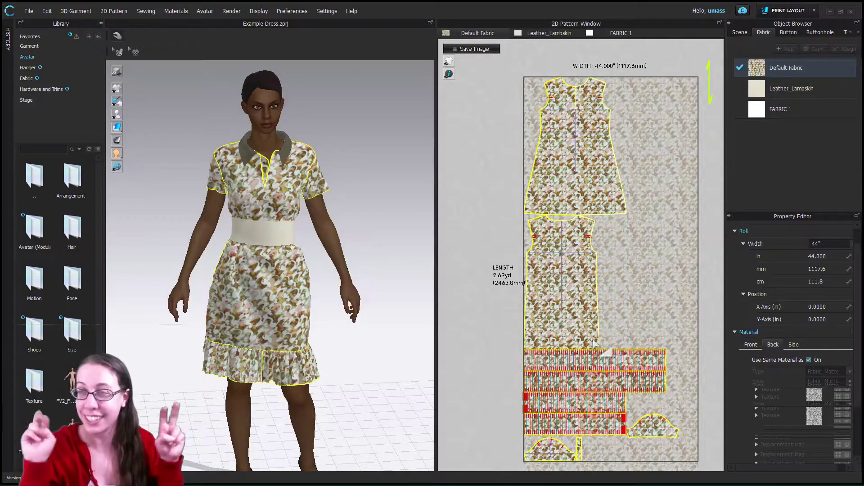
# - Try moving the narrower dress piece sideways into the empty space on the 44" fabric roll, and undo the move
pyautogui.moveTo(581, 324); pyautogui.dragTo(648, 289)
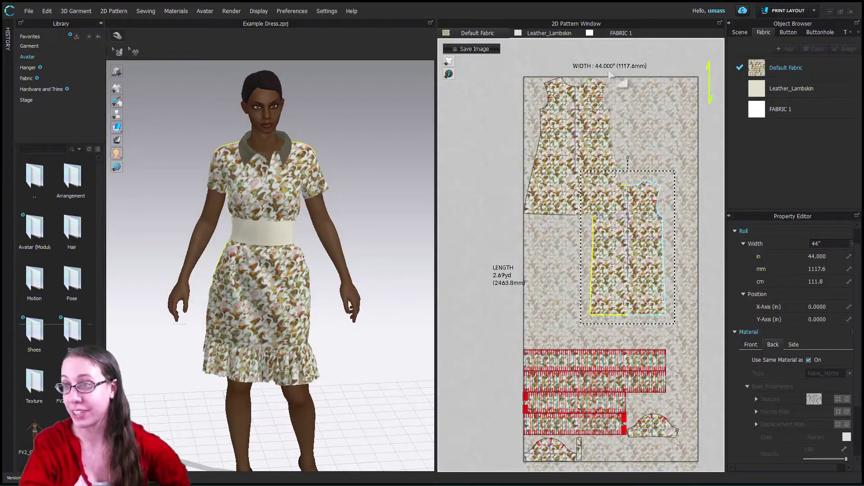
pyautogui.click(825, 245)
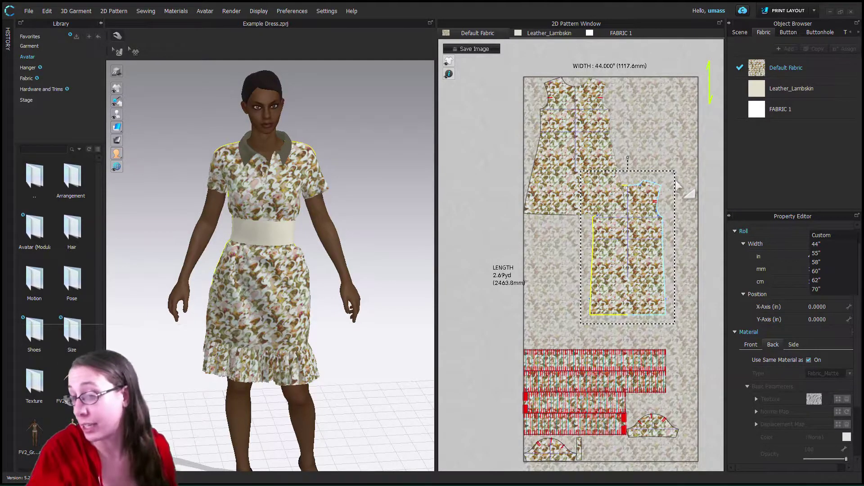
pyautogui.click(629, 260)
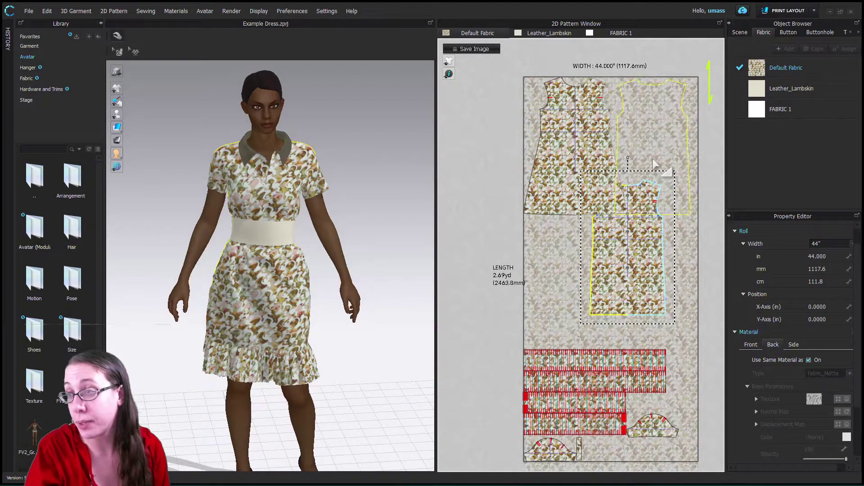
pyautogui.moveTo(639, 241); pyautogui.dragTo(661, 298)
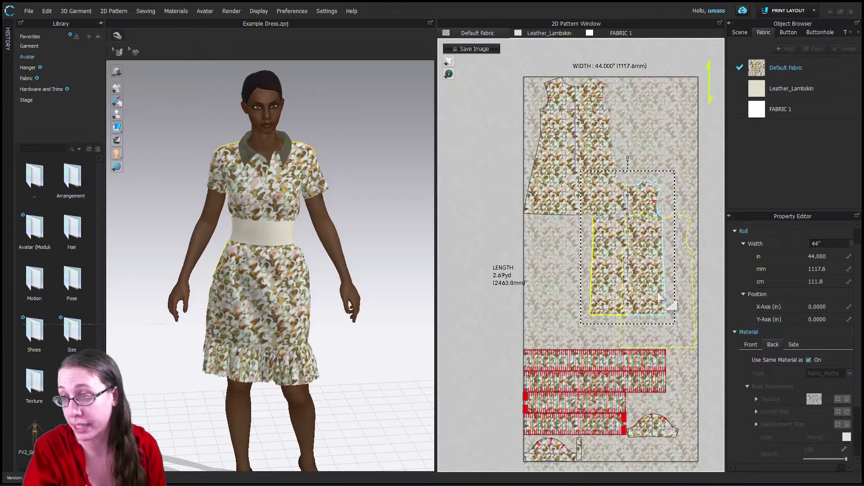
pyautogui.moveTo(661, 298); pyautogui.dragTo(659, 299)
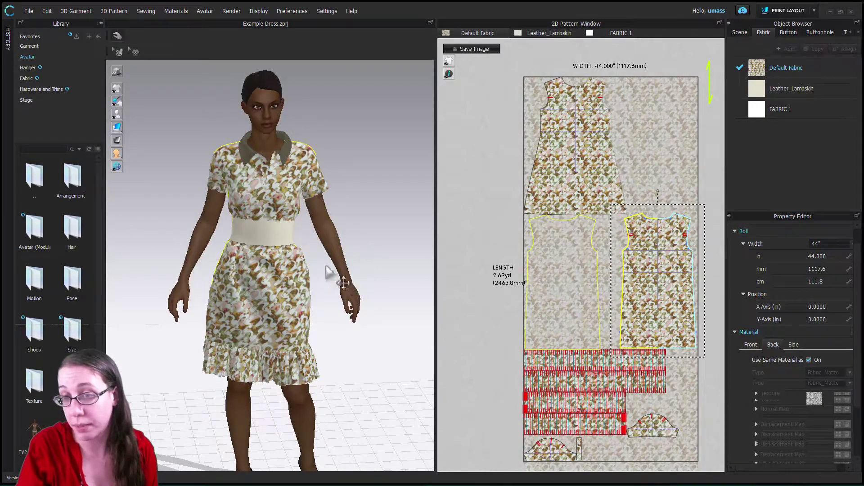
pyautogui.hotkey('ctrl', 'z')
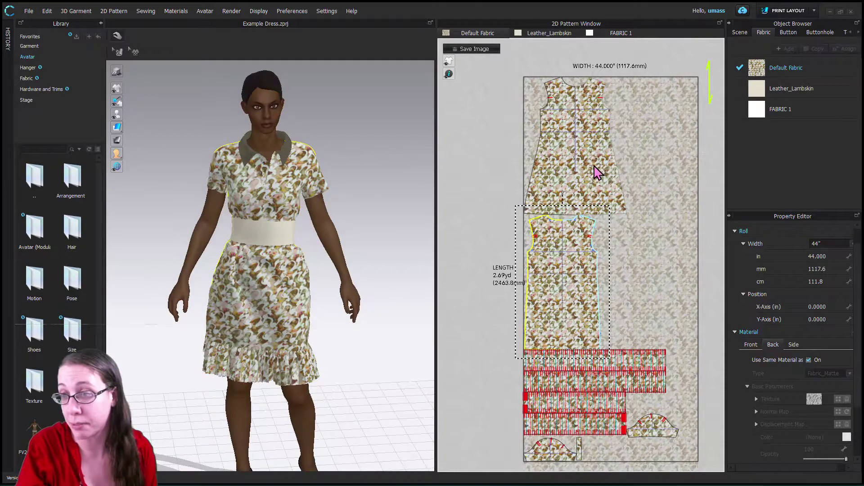
# - Try shifting the wider dress piece sideways on the fabric roll, away from the roll's edge
pyautogui.click(621, 172)
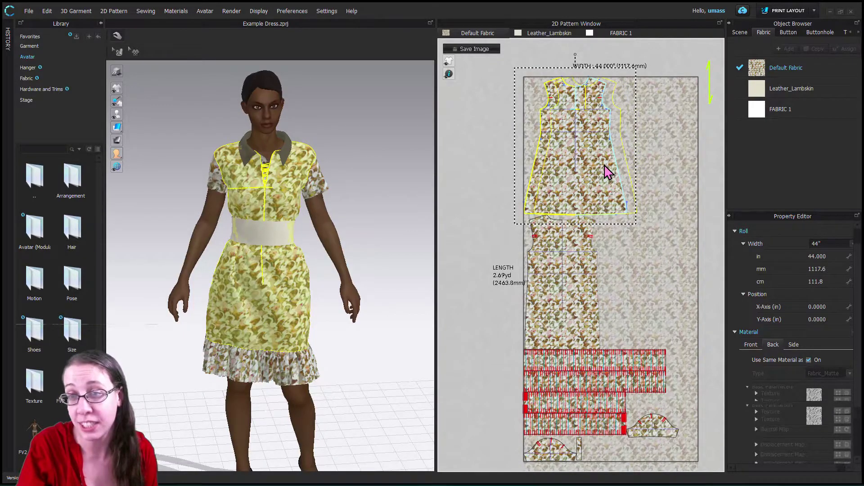
pyautogui.hotkey('ctrl', 'z')
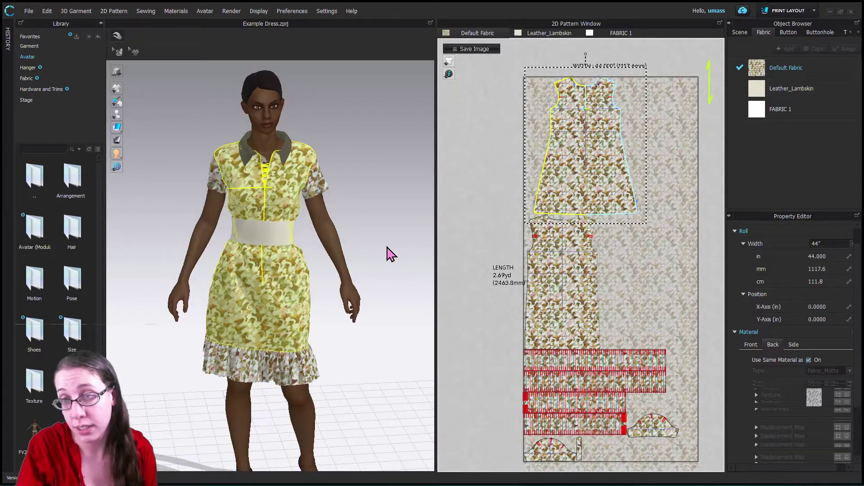
pyautogui.hotkey('ctrl', 'z')
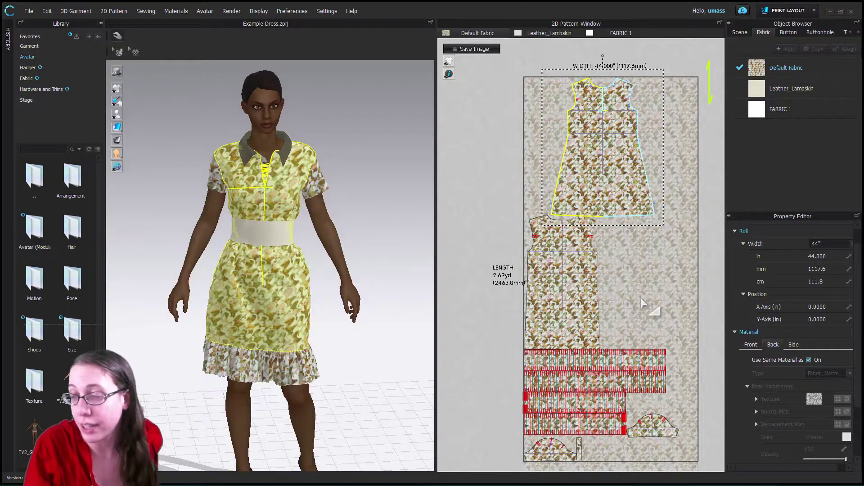
# - Rotate the uppermost long ruffle strip 90 degrees and move it upright into the empty space beside the two dress pieces
pyautogui.click(612, 367)
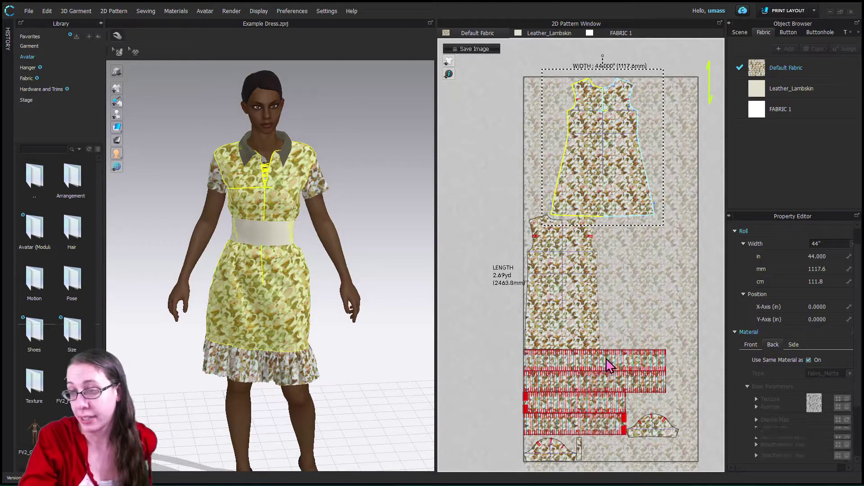
pyautogui.click(631, 361)
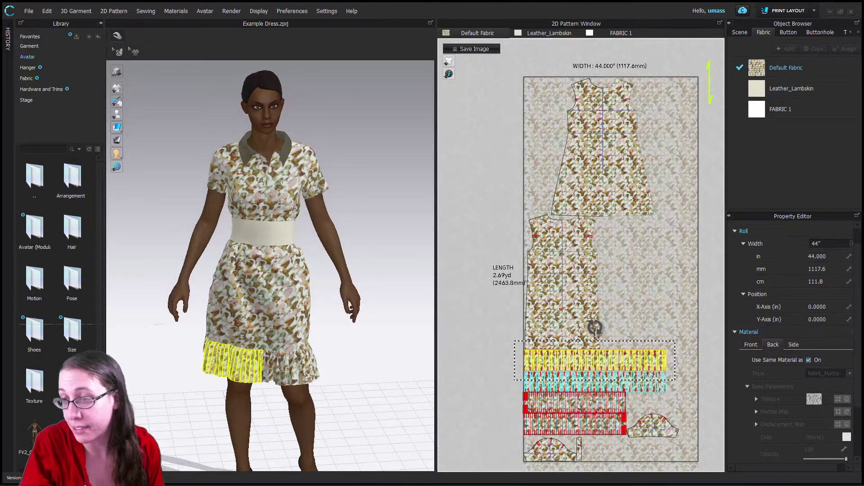
pyautogui.moveTo(637, 359)
pyautogui.mouseDown()
pyautogui.moveTo(635, 383)
pyautogui.moveTo(631, 364)
pyautogui.mouseUp()
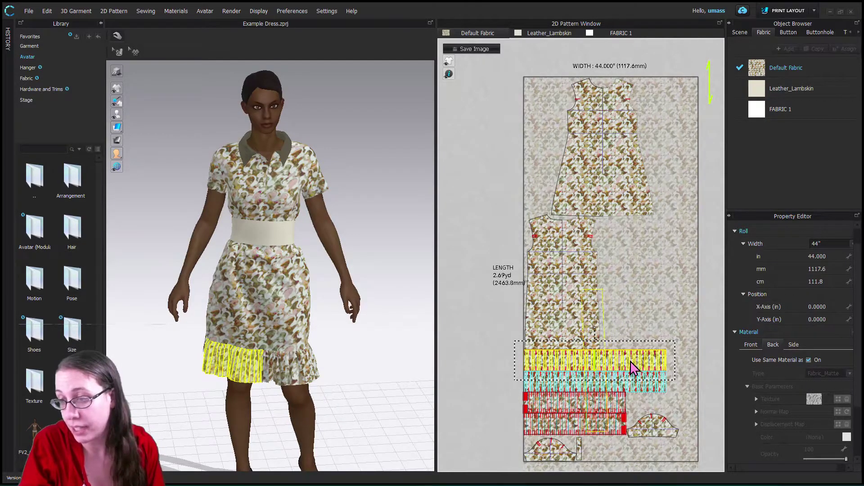
pyautogui.moveTo(634, 369); pyautogui.dragTo(636, 367)
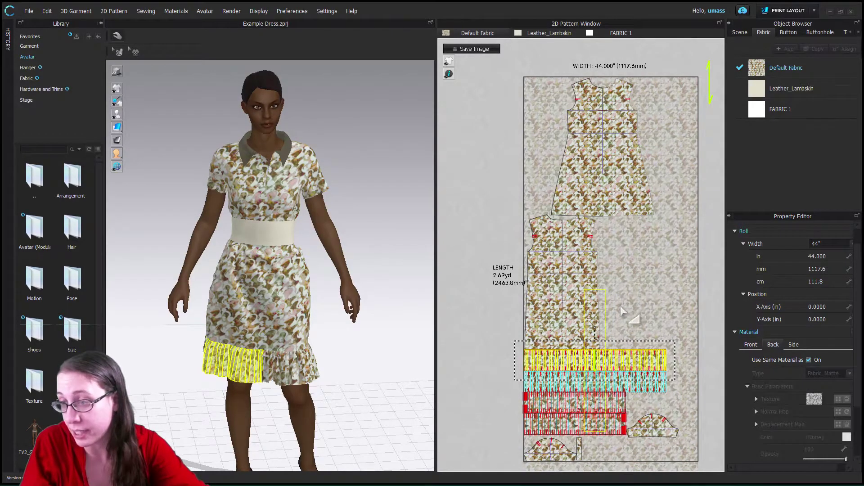
pyautogui.click(628, 317)
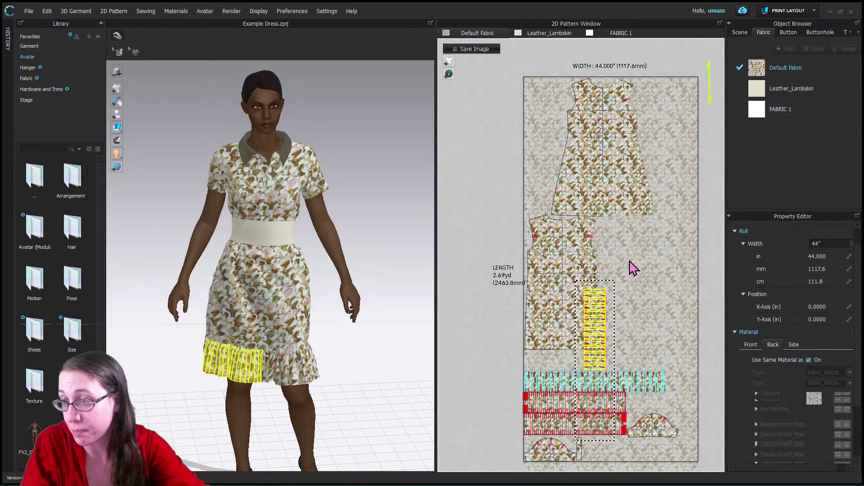
pyautogui.click(641, 238)
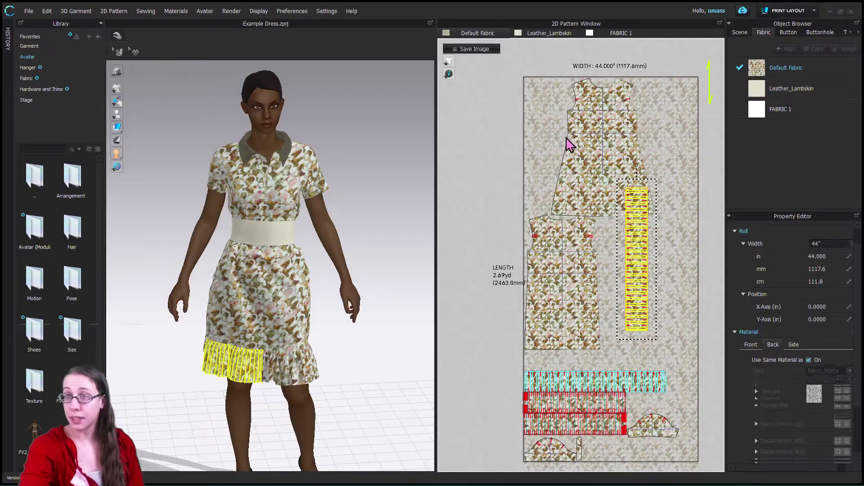
# - Move the wider dress piece back to the fabric roll's left edge and place both sleeves and the small placket beside its bodice
pyautogui.click(574, 152)
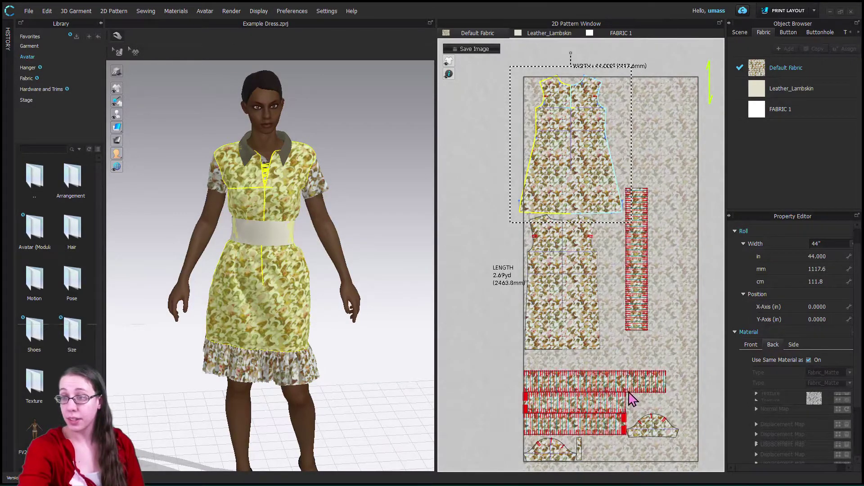
pyautogui.press('Right')
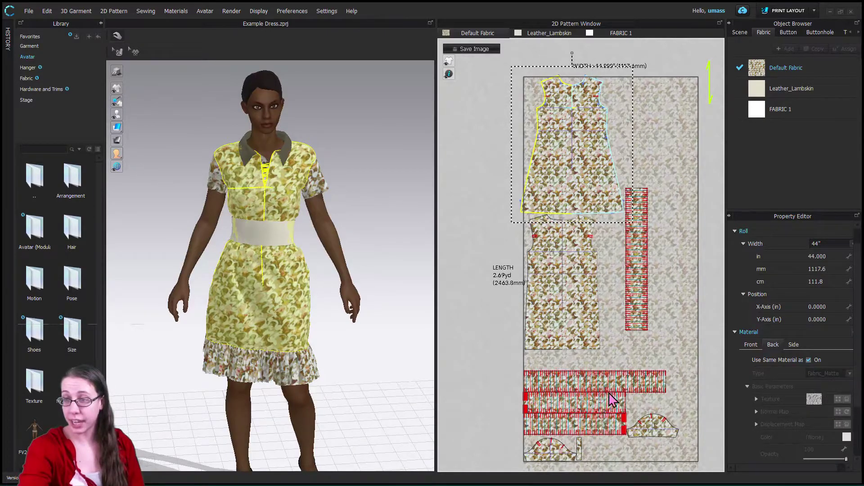
pyautogui.moveTo(637, 93); pyautogui.dragTo(640, 90)
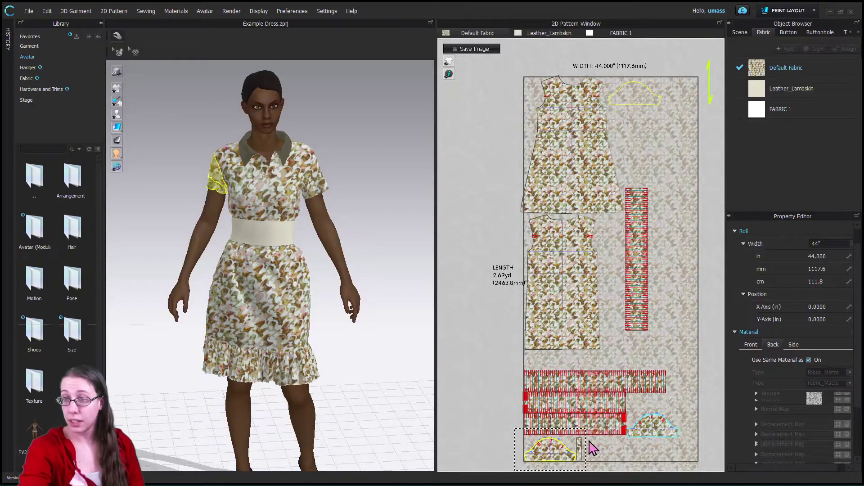
pyautogui.moveTo(585, 451); pyautogui.dragTo(580, 454)
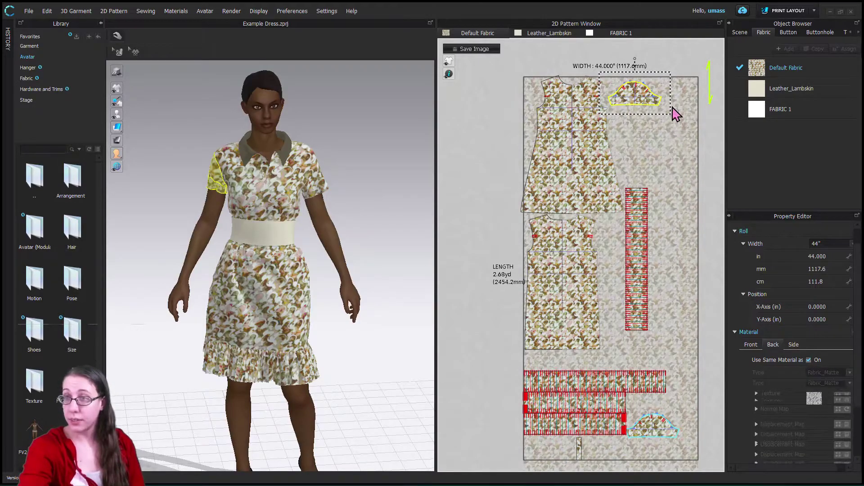
pyautogui.moveTo(676, 105); pyautogui.dragTo(679, 96)
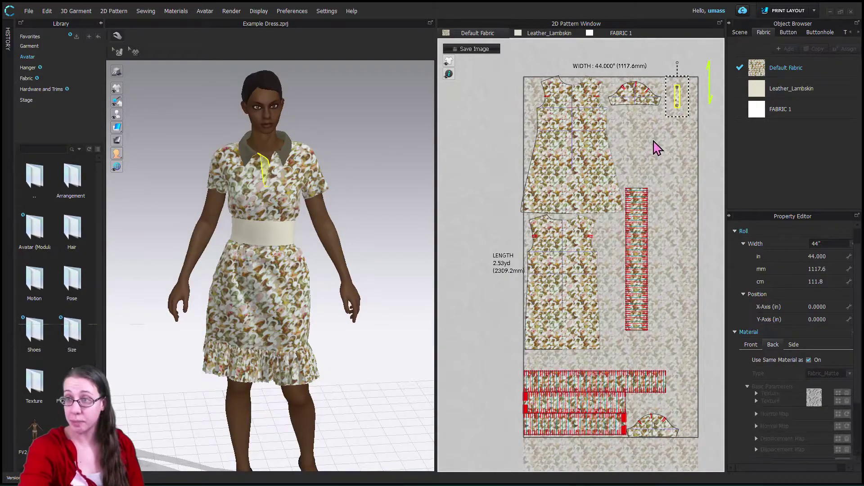
pyautogui.moveTo(636, 126); pyautogui.dragTo(635, 123)
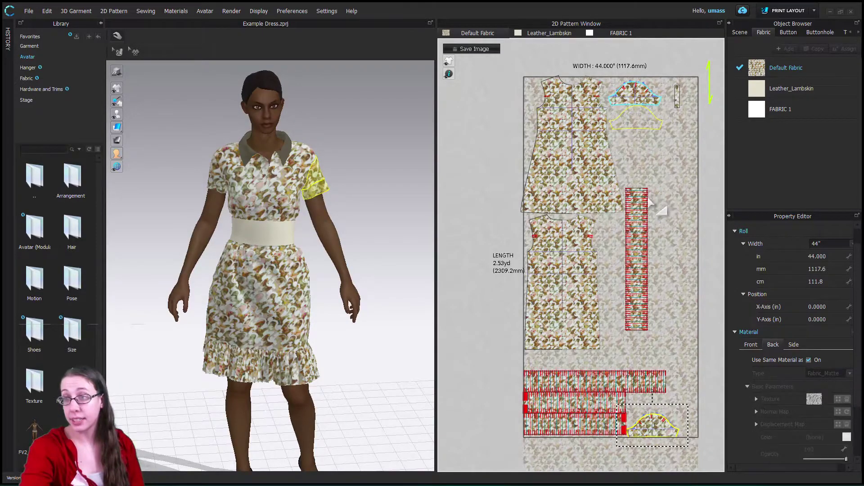
pyautogui.hotkey('ctrl', 'z')
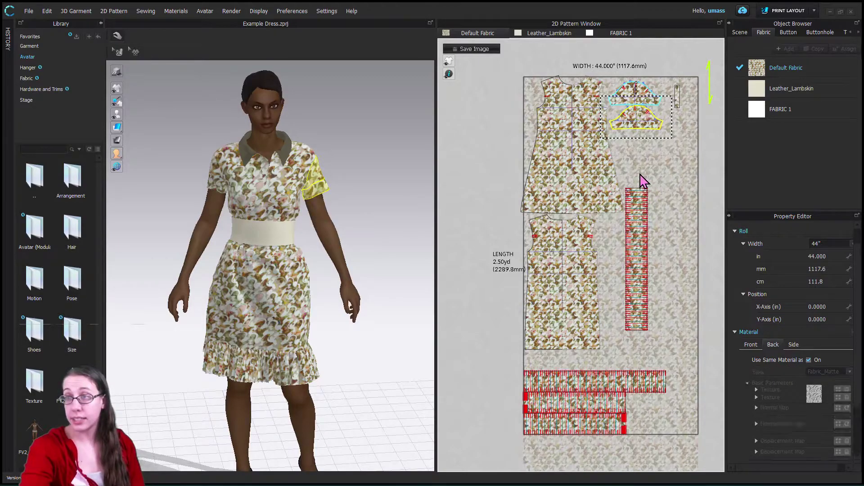
# - Move the upright ruffle strip up beneath the sleeves, and rotate the three remaining horizontal strips 90 degrees
pyautogui.click(639, 191)
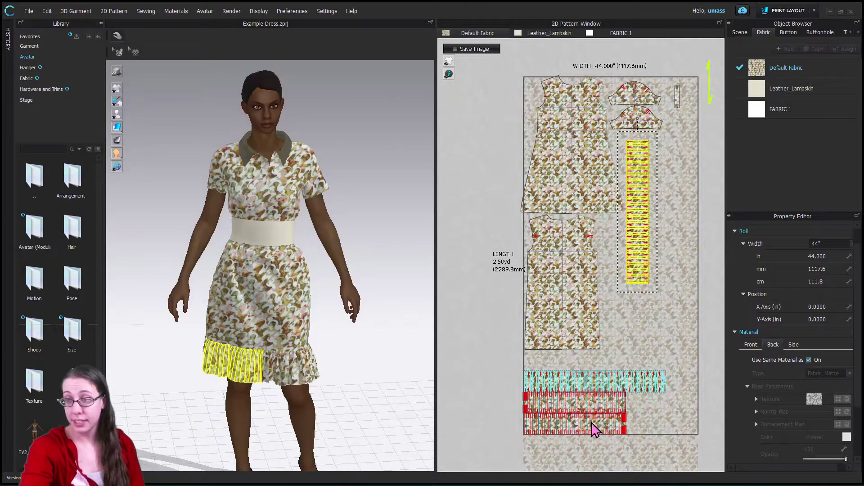
pyautogui.moveTo(670, 313); pyautogui.dragTo(676, 312)
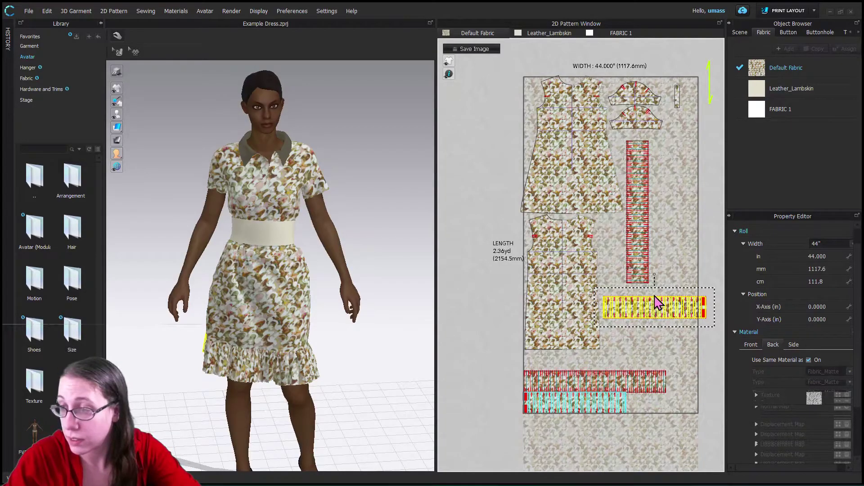
pyautogui.moveTo(654, 273); pyautogui.dragTo(685, 286)
pyautogui.moveTo(619, 309); pyautogui.dragTo(717, 451)
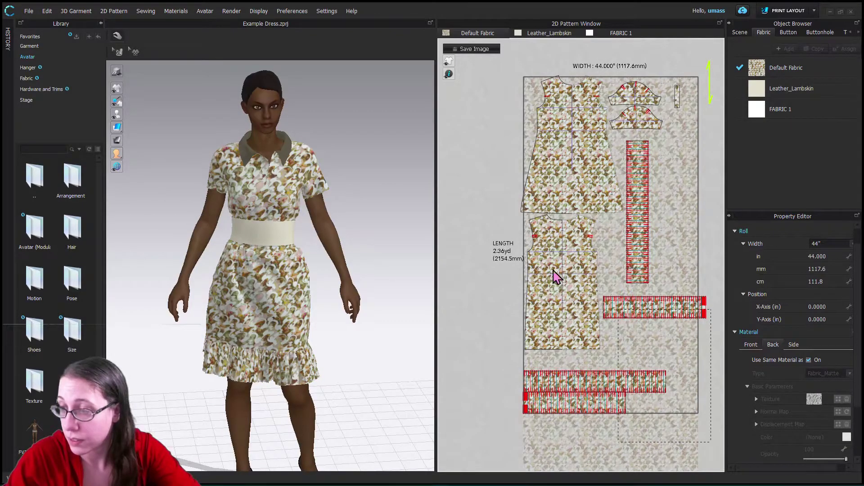
pyautogui.moveTo(491, 297); pyautogui.dragTo(615, 290)
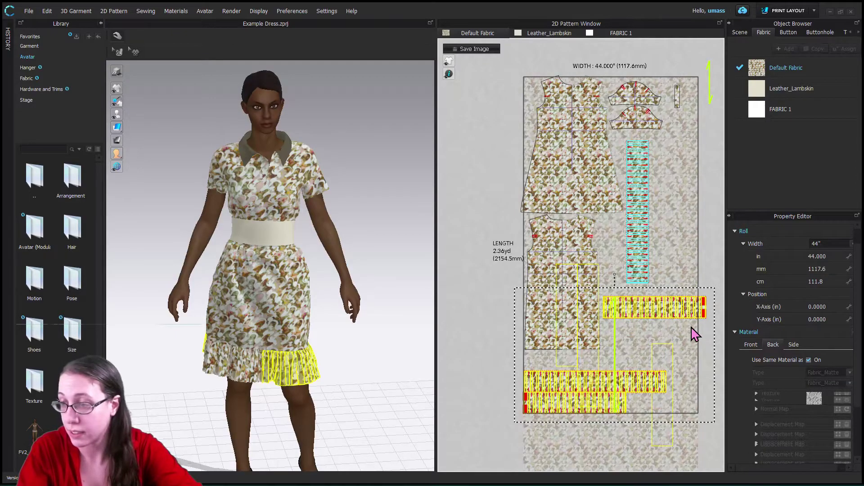
pyautogui.moveTo(692, 327); pyautogui.dragTo(700, 337)
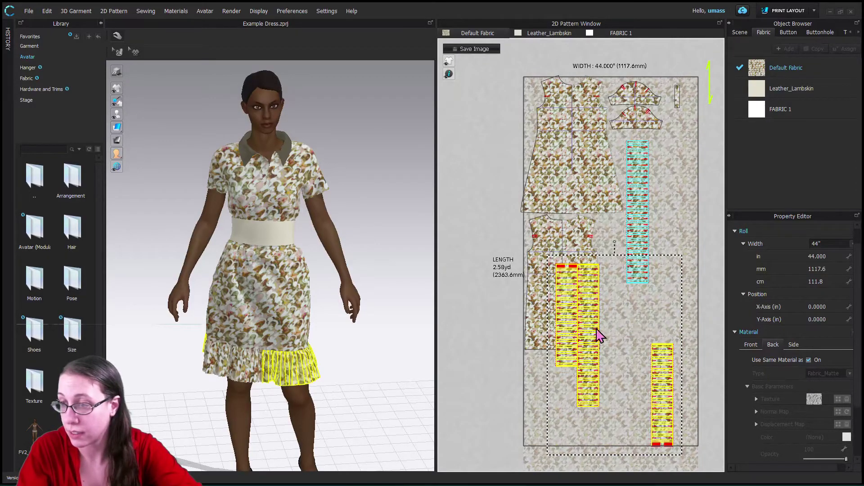
# - Place two rotated strips against the roll's right edge and the last short strip in the gap beside the narrower dress piece
pyautogui.click(612, 430)
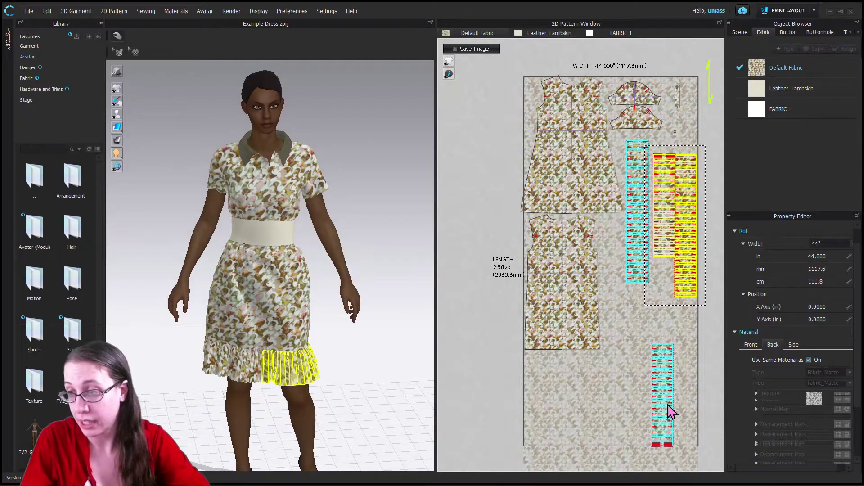
pyautogui.click(669, 409)
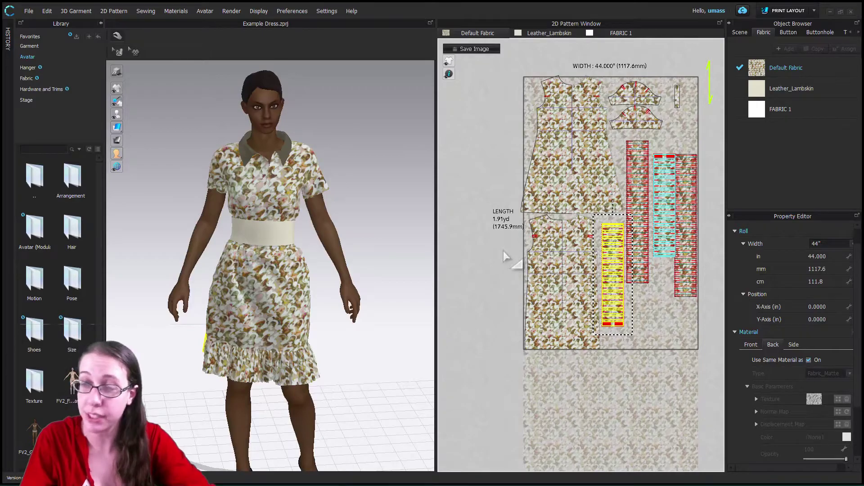
pyautogui.click(513, 242)
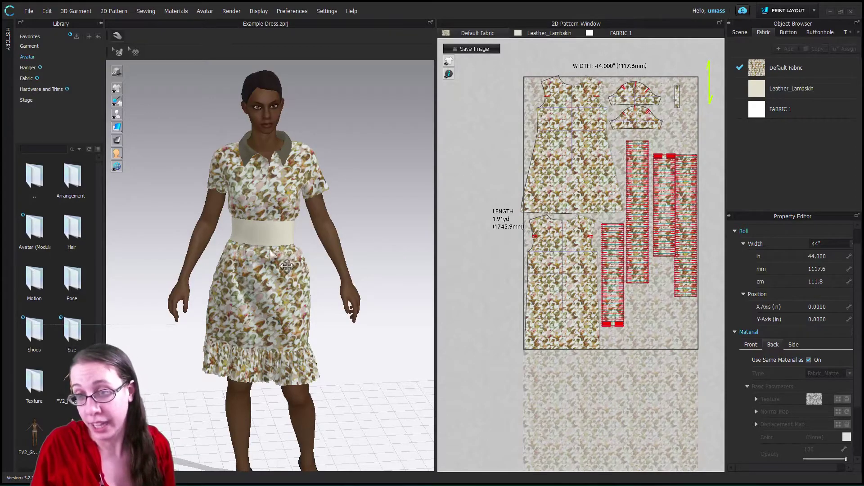
# - Switch the workspace from Print Layout back to Simulation mode
pyautogui.click(795, 15)
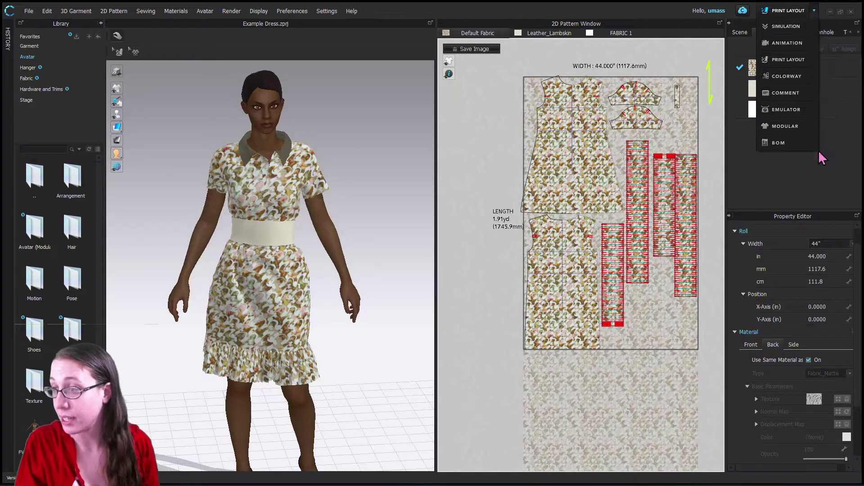
pyautogui.click(789, 30)
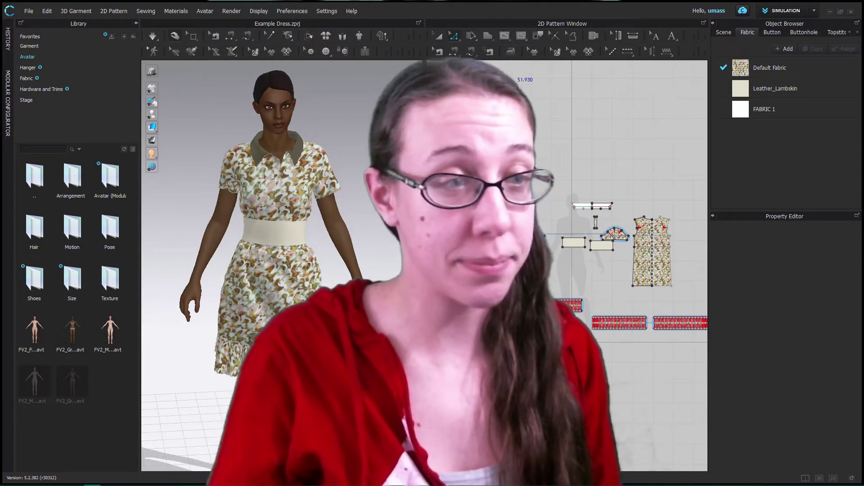
# - Switch to File Explorer and preview Indigo Batik Single Repeat Half Drop.jpg in the Single Repeats folder, enlarging the window
pyautogui.moveTo(202, 163); pyautogui.dragTo(275, 78)
pyautogui.click(339, 180)
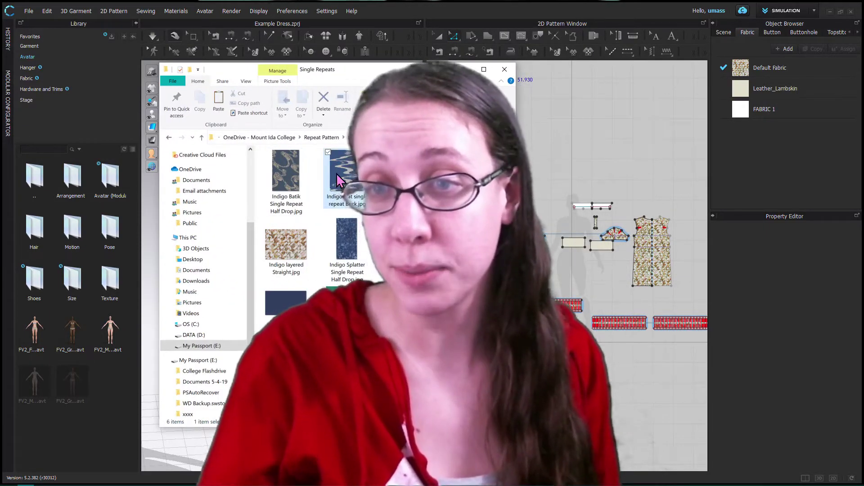
pyautogui.click(281, 180)
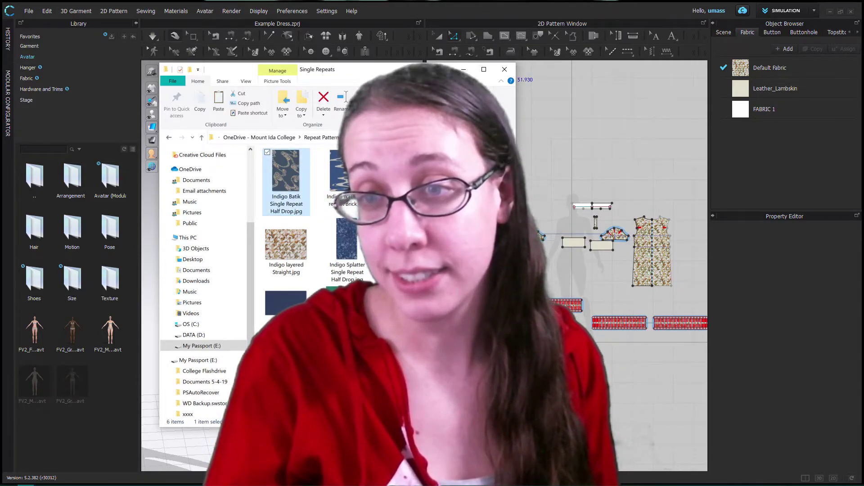
pyautogui.moveTo(517, 336); pyautogui.dragTo(593, 360)
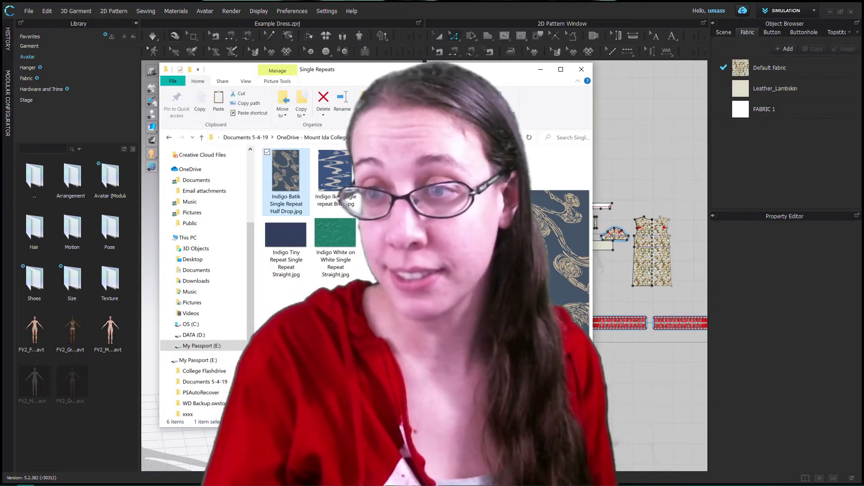
# - Open the Printables folder inside Indigo and preview IKATPrint.tif and the wave print below Small2colorStraight.tif
pyautogui.click(442, 137)
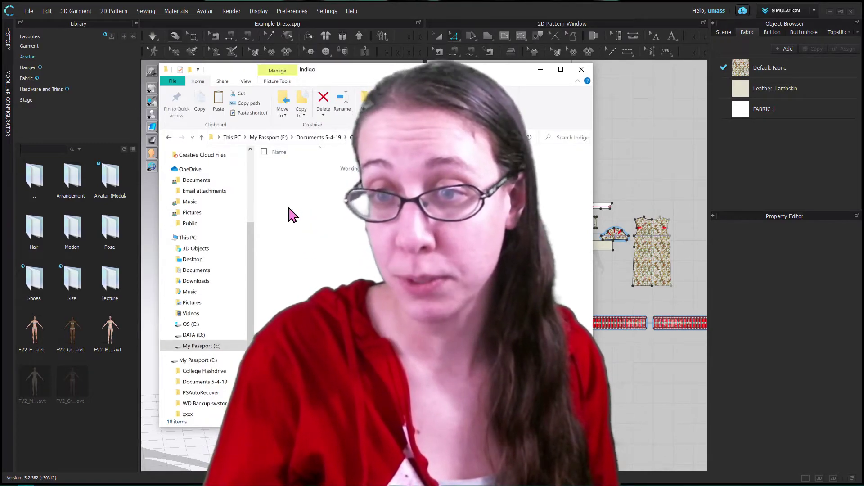
pyautogui.click(293, 204)
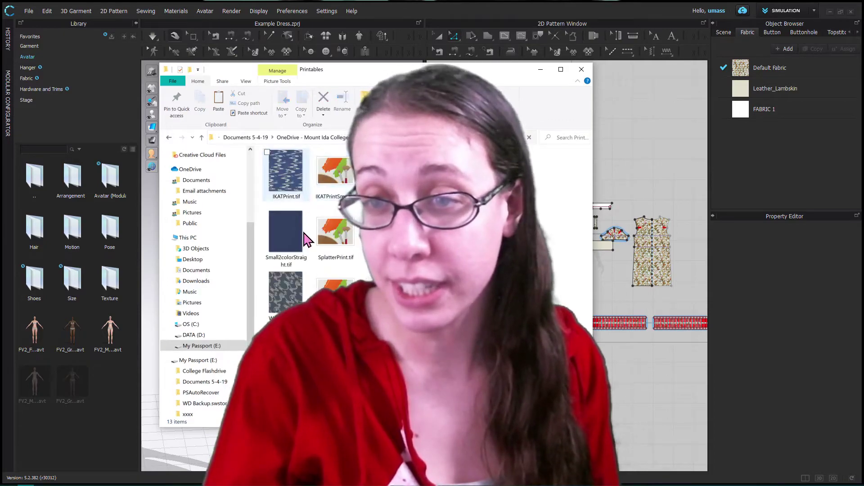
pyautogui.click(287, 177)
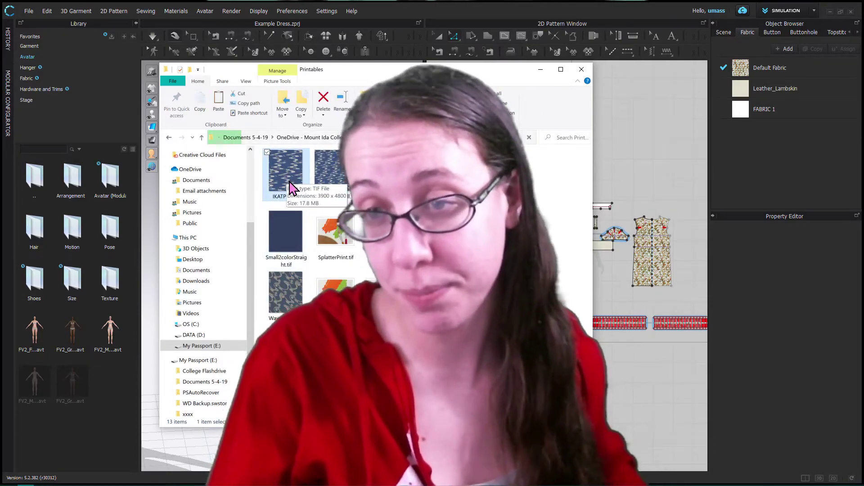
pyautogui.click(292, 293)
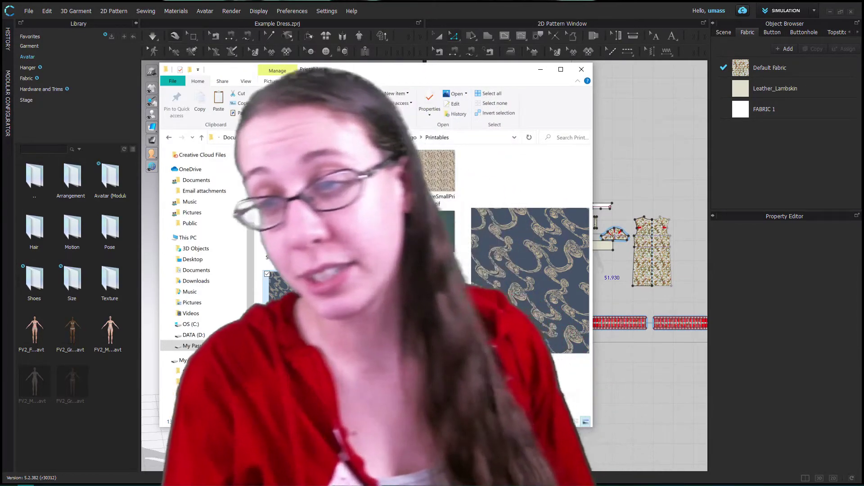
# - Return to the Indigo folder, move the window clear of the 3D dress, and reopen Printables to preview IKATPrint.tif
pyautogui.click(408, 138)
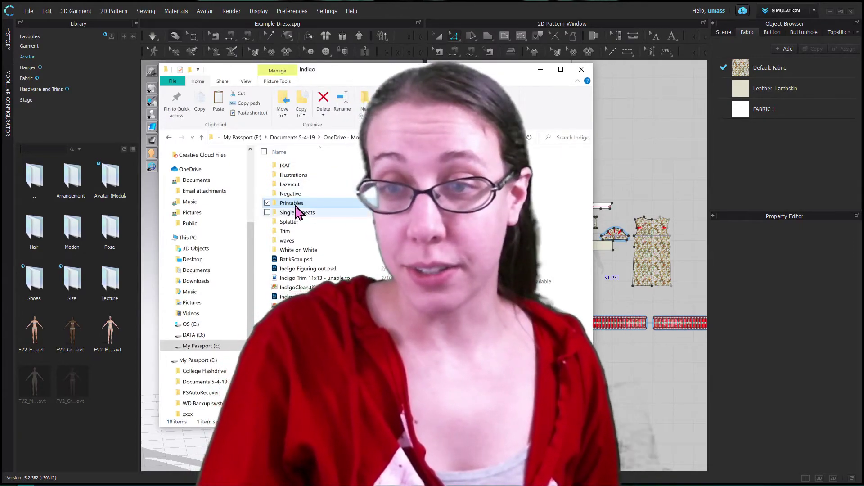
pyautogui.click(294, 203)
pyautogui.moveTo(354, 82); pyautogui.dragTo(567, 61)
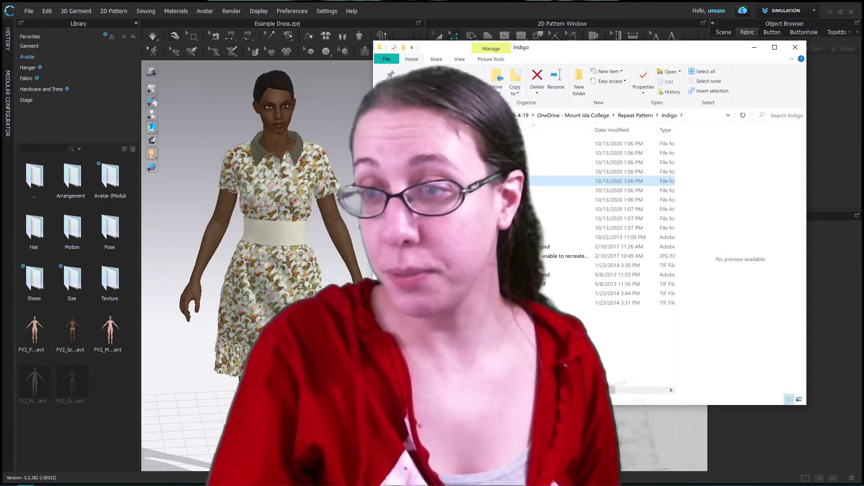
pyautogui.doubleClick(512, 181)
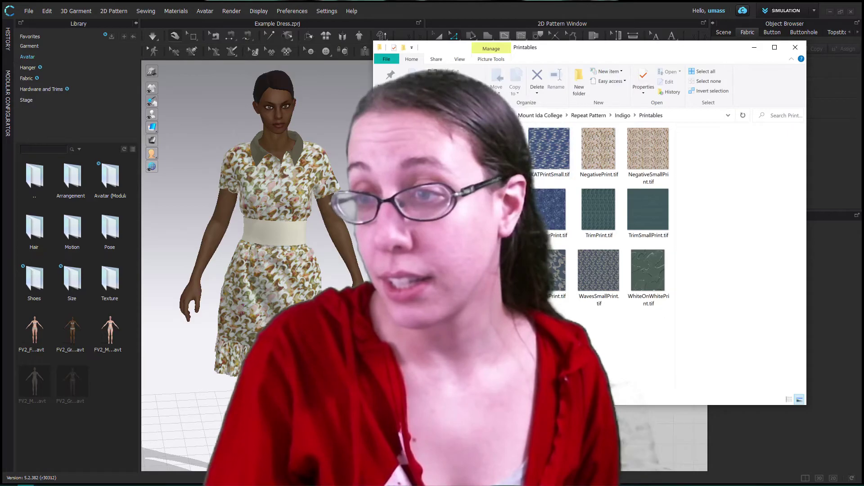
pyautogui.click(511, 155)
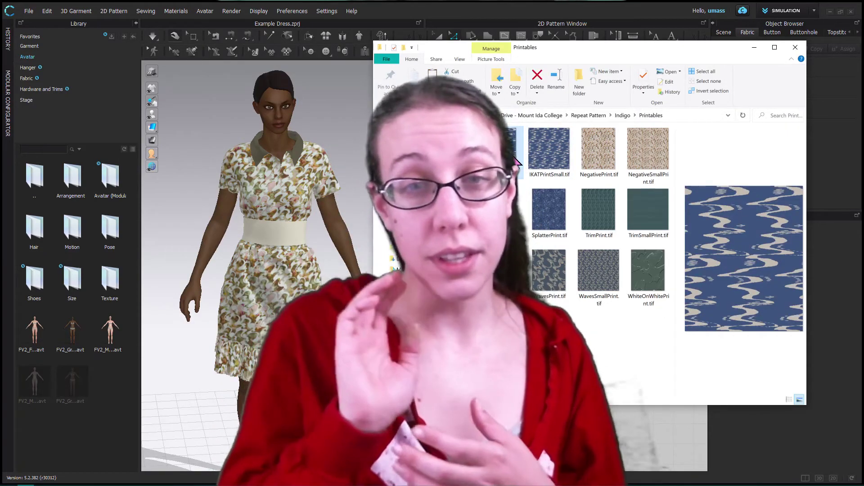